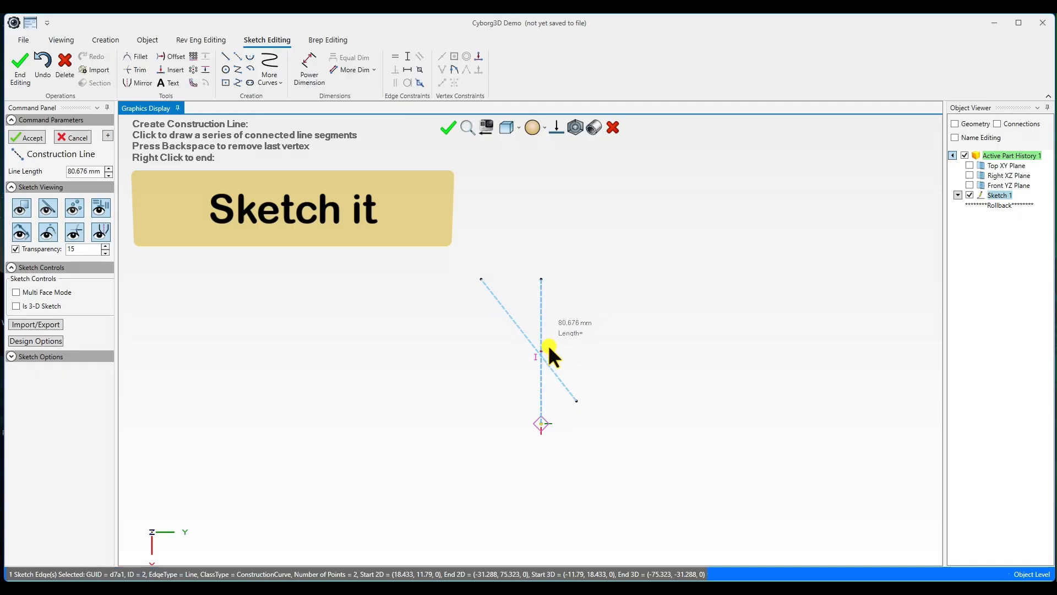
Dimension the angle between the vertical and slanted construction lines at 38 degrees.
left_click(541, 392)
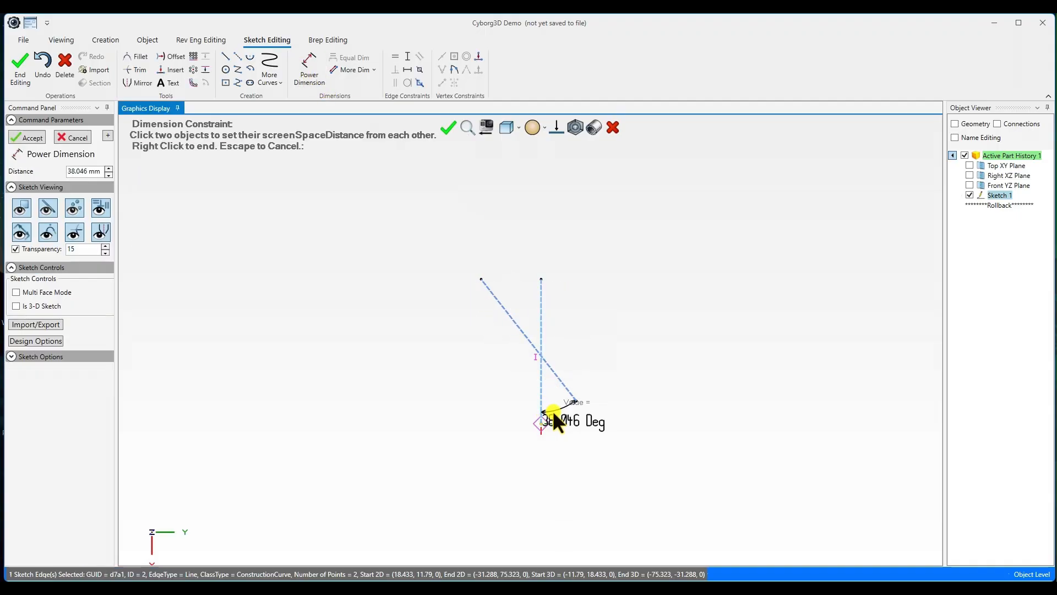
left_click(595, 529)
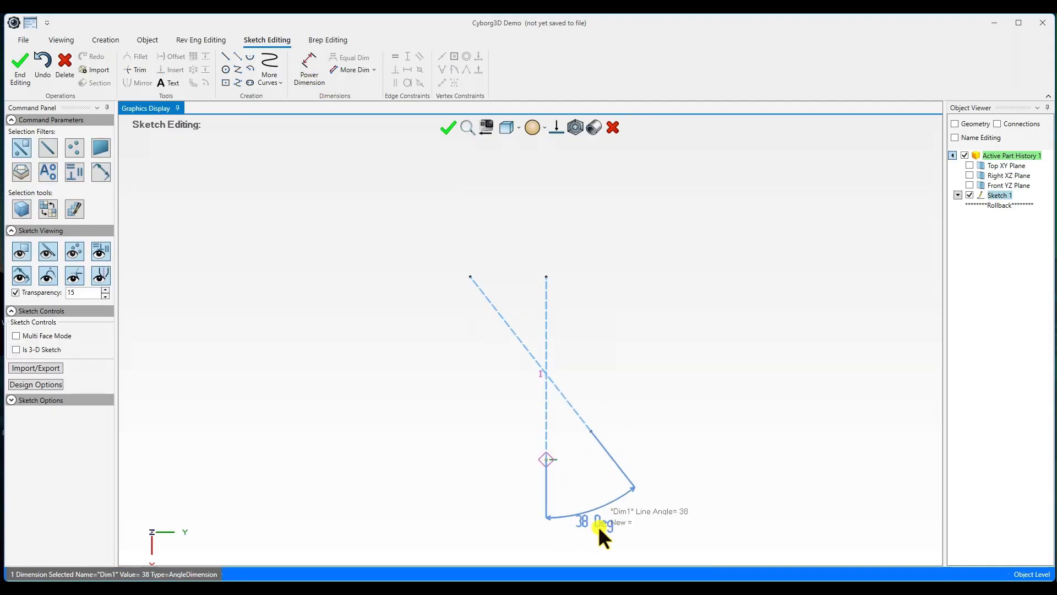
scroll(481, 318, "down", 1)
Draw small circles at both ends of the slanted construction line and a larger one, about 21 mm in radius, at its midpoint.
left_click(226, 70)
left_click(467, 275)
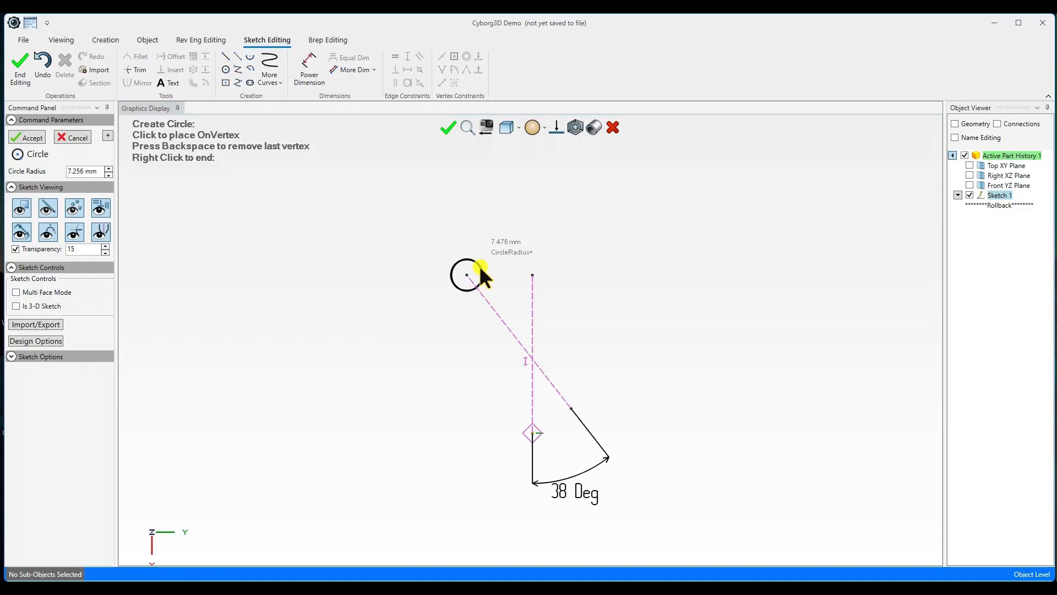
left_click(480, 265)
left_click(571, 408)
left_click(587, 414)
left_click(519, 341)
left_click(564, 342)
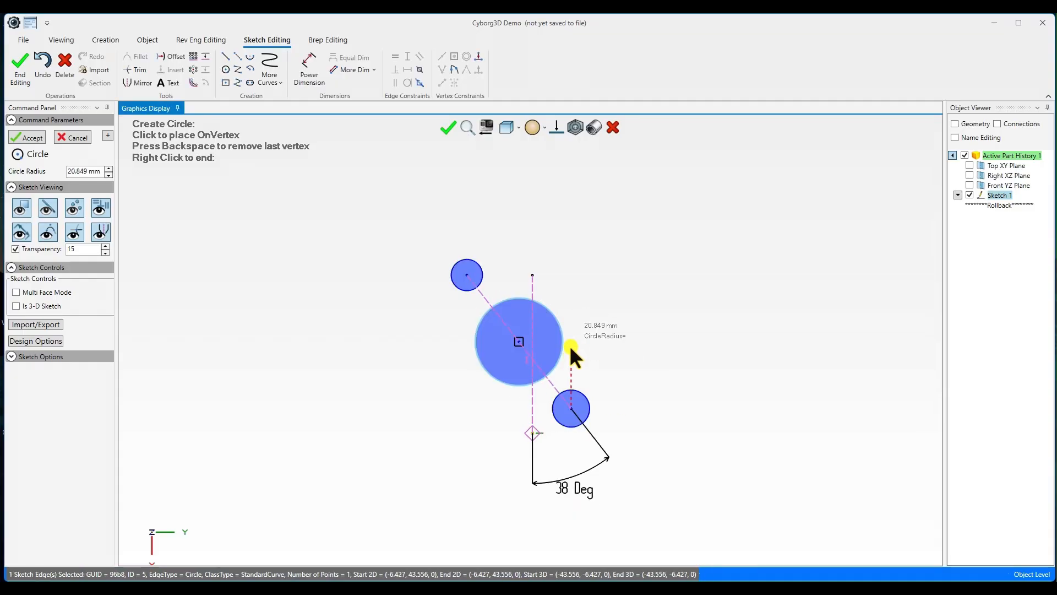
right_click(651, 403)
Delete the vertical construction line that starts at the origin.
left_click(530, 299)
key("Delete")
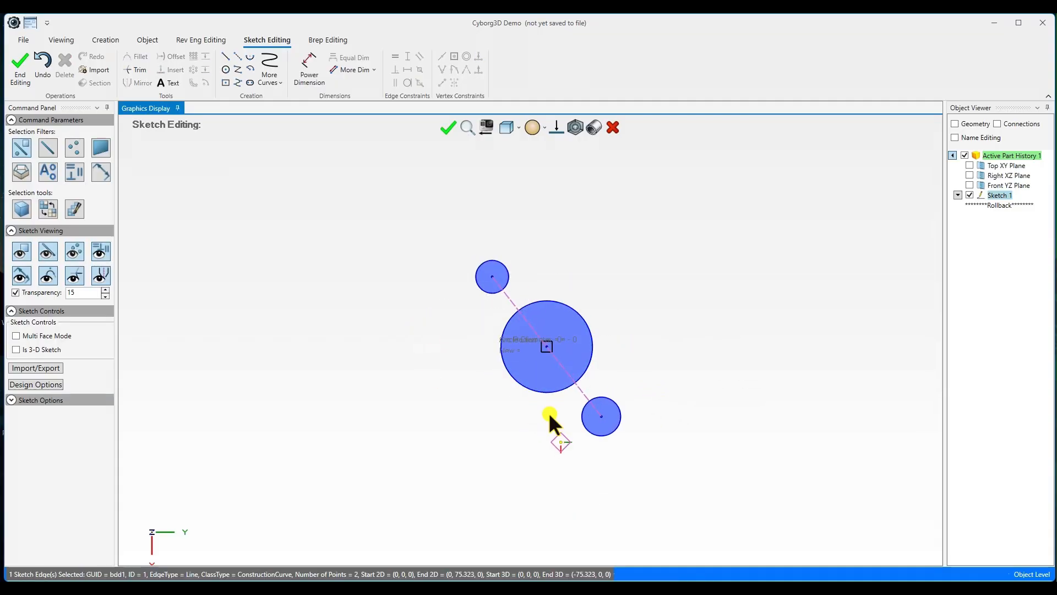
left_click(581, 392)
Draw vertical construction lines extending above and below the large circle's centre.
left_click(238, 56)
left_click(546, 177)
left_click(546, 346)
left_click(547, 459)
right_click(528, 438)
Dimension the angle between the lower vertical construction line and the slanted construction line.
left_click(309, 69)
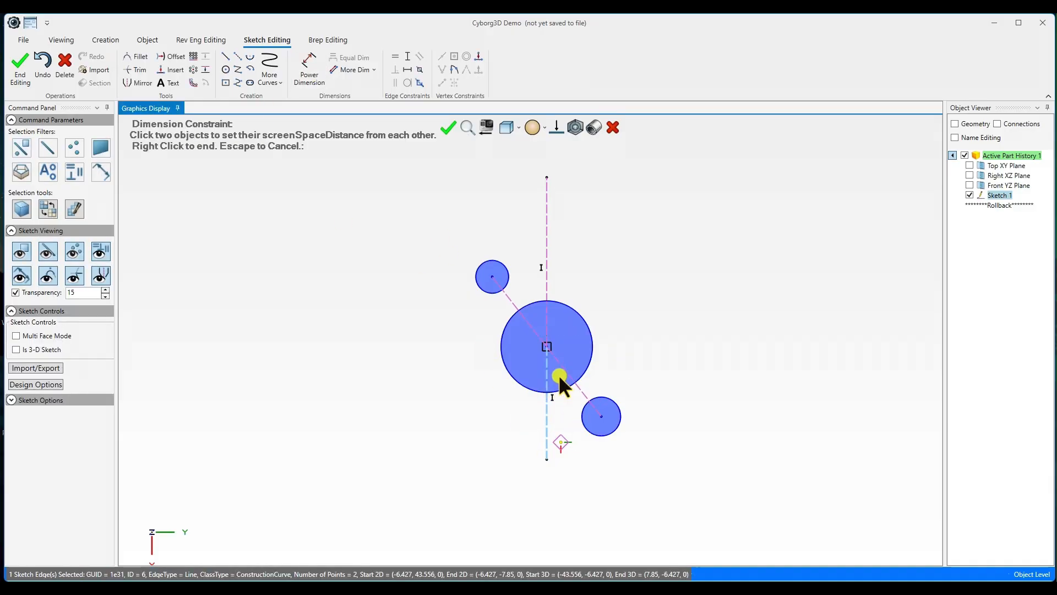
left_click(568, 374)
left_click(547, 394)
left_click(601, 507)
right_click(648, 290)
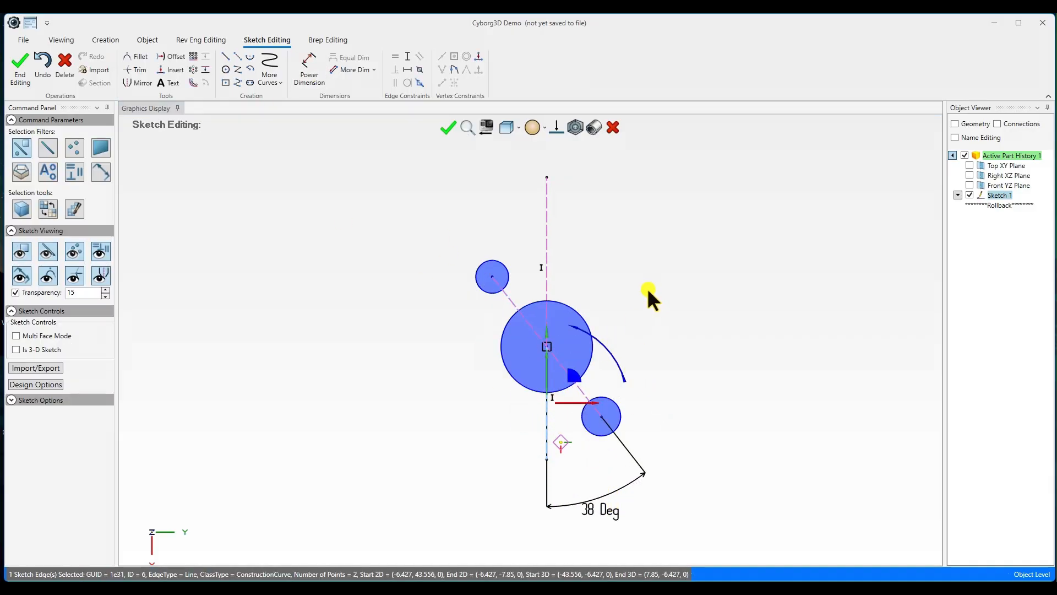
Dimension the large centre circle with a diameter of 72 mm.
left_click(308, 69)
left_click(579, 314)
left_click(609, 295)
type("72")
key("Return")
Draw a larger concentric circle around the 72 mm circle and move the upper small circle outward beyond it.
scroll(608, 295, "down", 2)
left_click(226, 69)
left_click(544, 346)
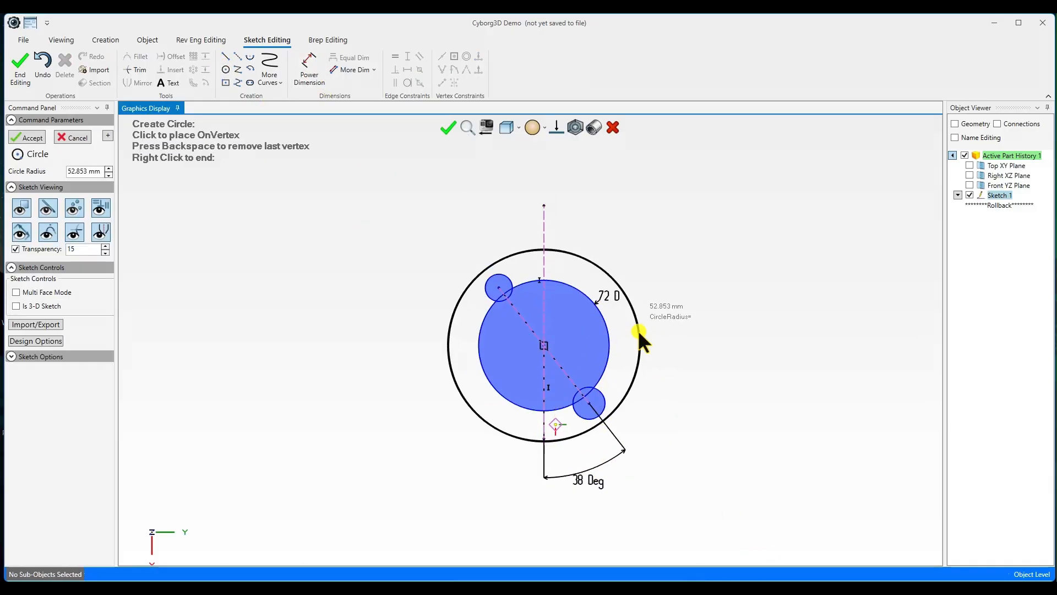
left_click(643, 333)
right_click(643, 332)
left_click_drag(498, 288, 441, 205)
Dimension the outer concentric circle with a diameter of 104 mm.
left_click(309, 69)
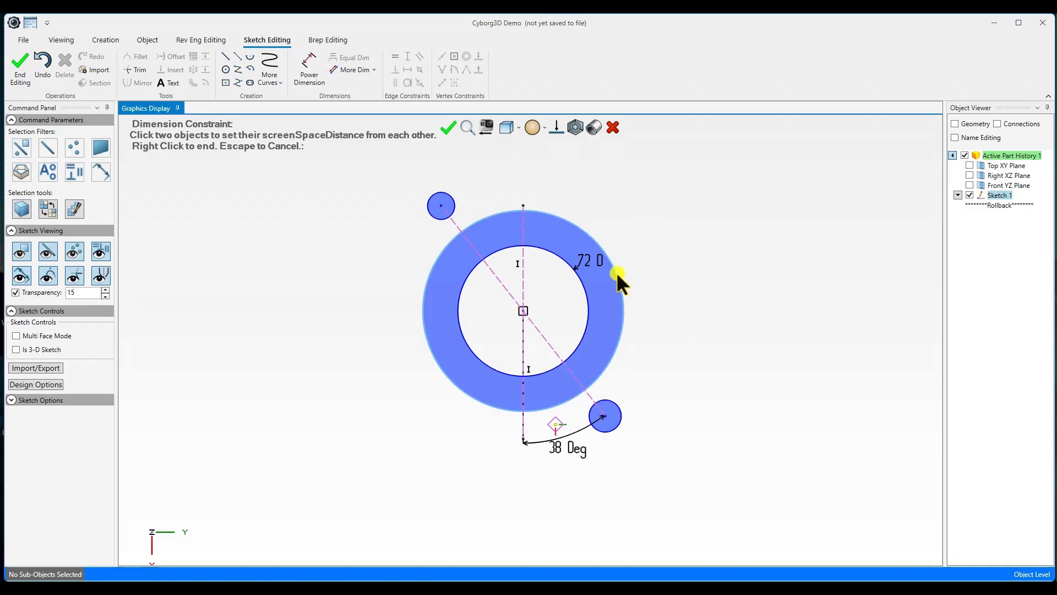
left_click(617, 272)
type("104")
key("Return")
left_click(650, 263)
Dimension the upper small circle with a diameter of 32 mm.
left_click(428, 201)
type("32")
key("Return")
left_click(453, 160)
Dimension the lower small circle and set its diameter to 32 mm.
left_click(616, 427)
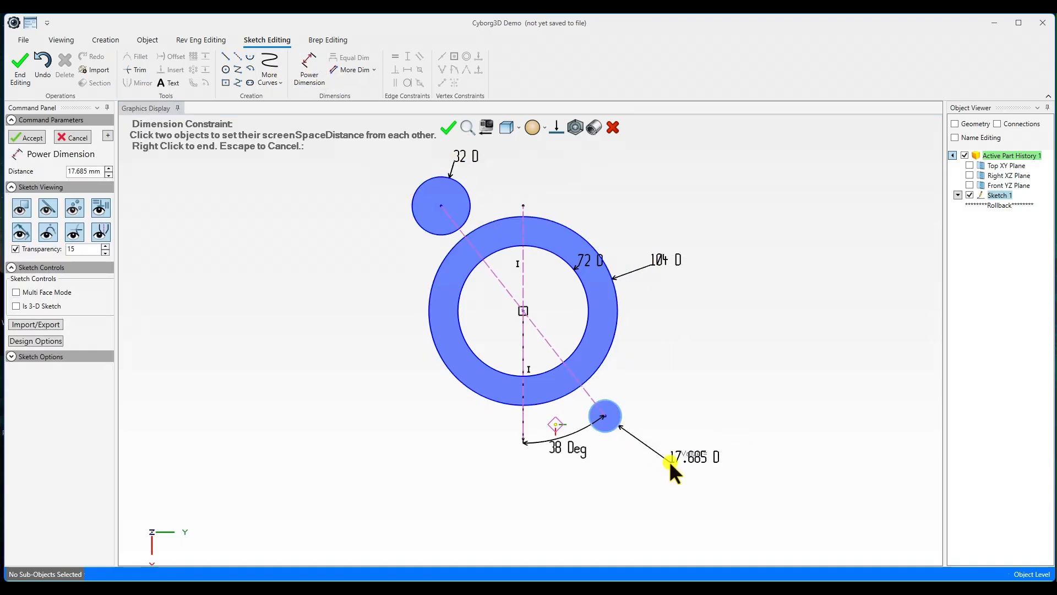
left_click(669, 461)
right_click(668, 461)
left_click(686, 456)
type("32")
Dimension the distance between the centres of the two 32 mm circles at 136 mm.
left_click(308, 69)
left_click(441, 206)
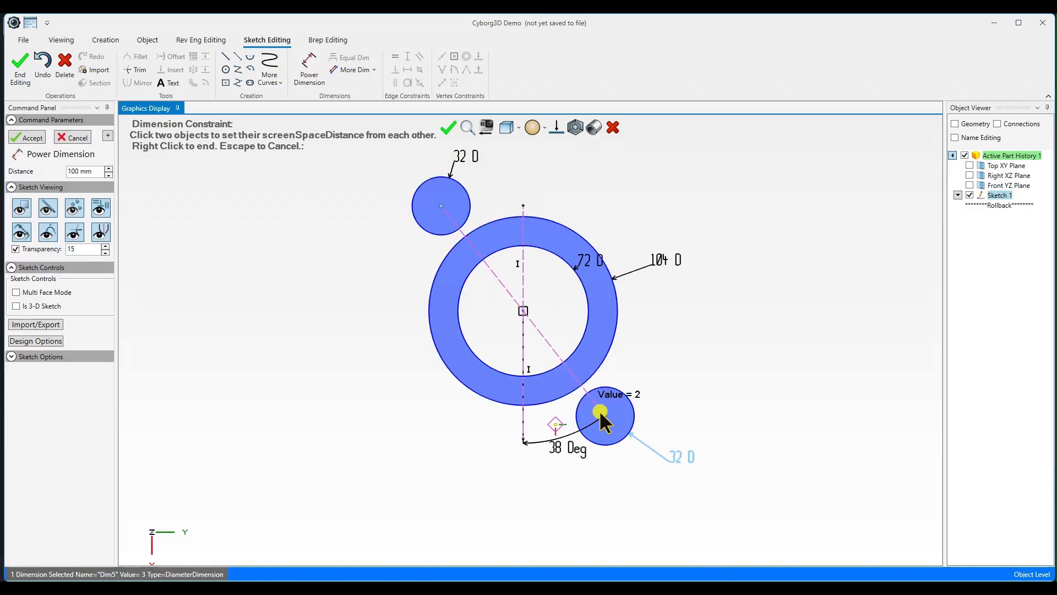
left_click(603, 416)
type("136")
key("Return")
left_click(616, 223)
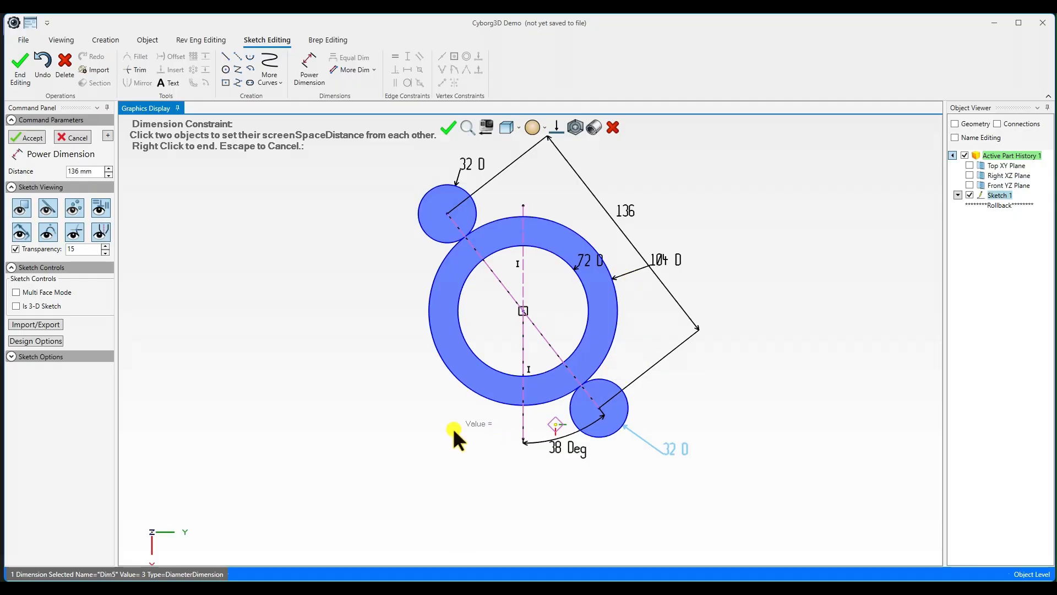
Draw a concentric hole circle about 7 mm in radius inside each of the two 32 mm circles.
left_click(225, 69)
left_click(447, 213)
left_click(460, 226)
left_click(599, 408)
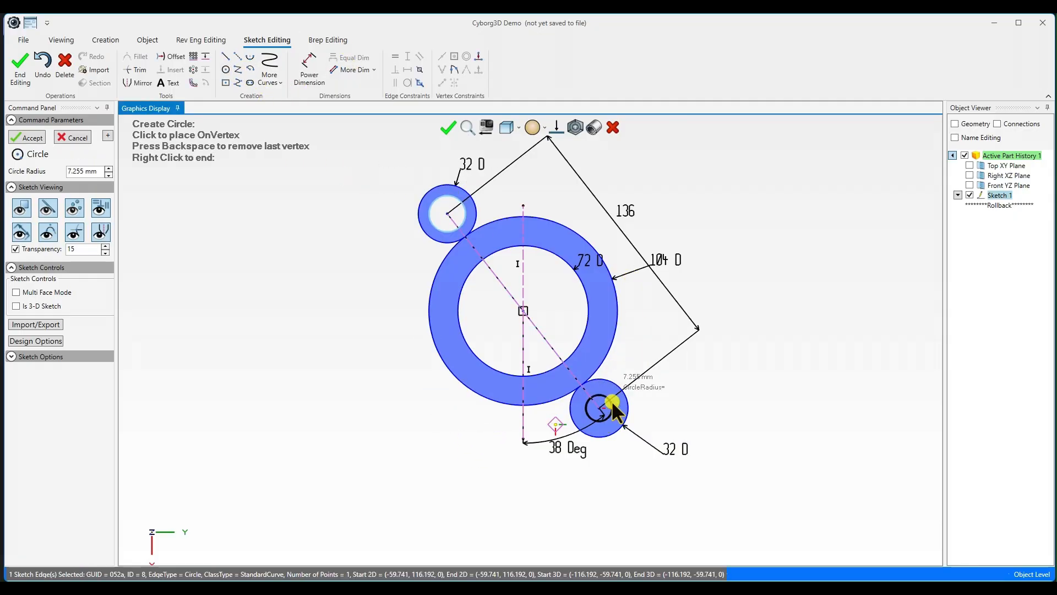
left_click(611, 399)
Dimension both bolt hole circles with a diameter of 17 mm.
left_click(309, 68)
left_click(431, 219)
type("17")
key("Return")
left_click(381, 233)
left_click(603, 423)
type("17")
key("Return")
right_click(615, 453)
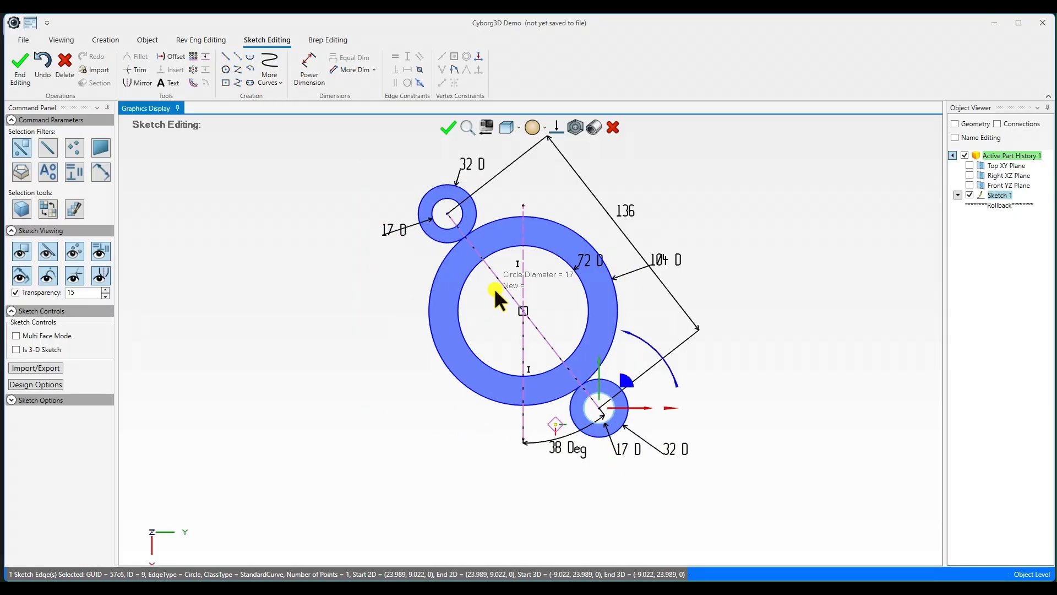
Draw two polylines connecting both sides of the lower 32 mm circle to the 104 mm circle.
left_click(237, 70)
left_click(588, 435)
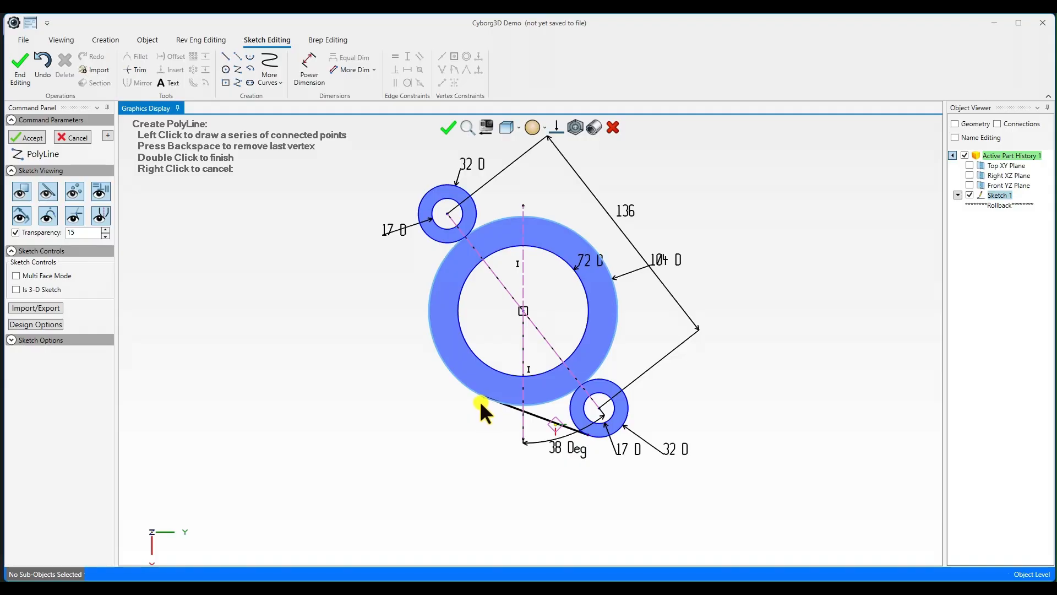
double_click(481, 398)
left_click(237, 70)
left_click(622, 390)
double_click(618, 301)
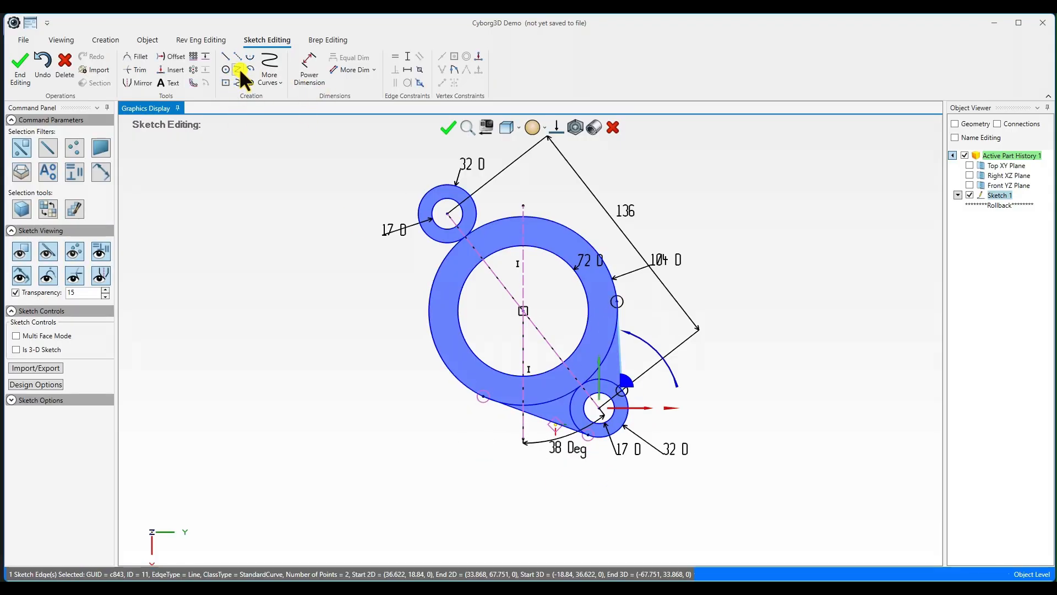
Draw two polylines connecting both sides of the upper 32 mm circle to the 104 mm circle.
left_click(238, 69)
left_click(430, 324)
double_click(420, 224)
left_click(238, 69)
left_click(470, 196)
double_click(549, 221)
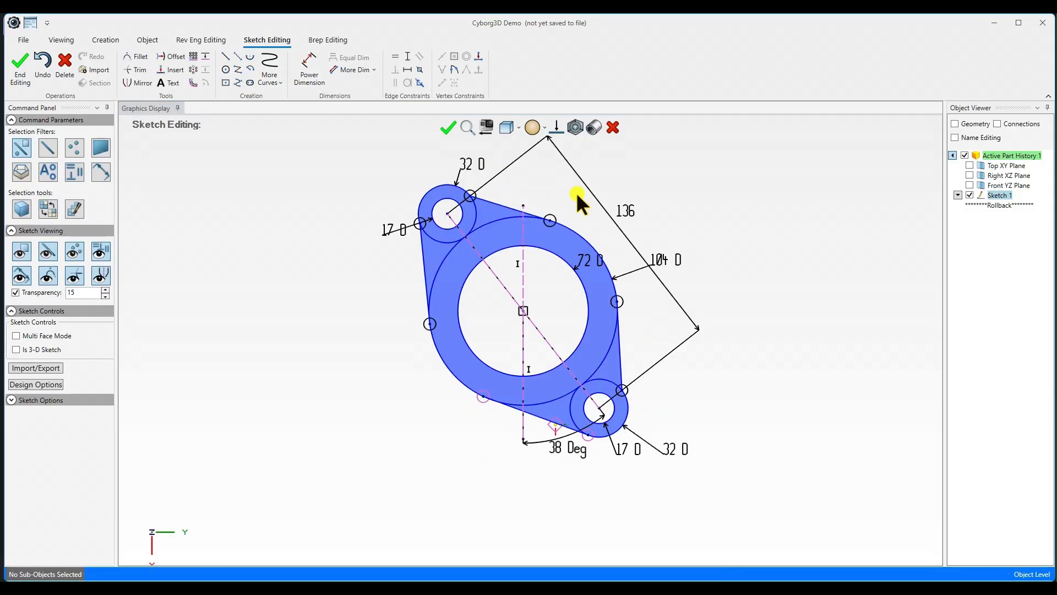
Make the connecting lines tangent to the 104 mm circle at their four shared endpoints.
left_click(429, 325, "shift")
left_click(483, 396, "shift")
left_click(617, 302, "shift")
right_click(625, 302)
left_click(666, 333)
Trim away the inner arcs of both 32 mm circles and the parts of the 104 mm circle inside the flange outline.
scroll(755, 385, "down", 2)
scroll(527, 302, "up", 3)
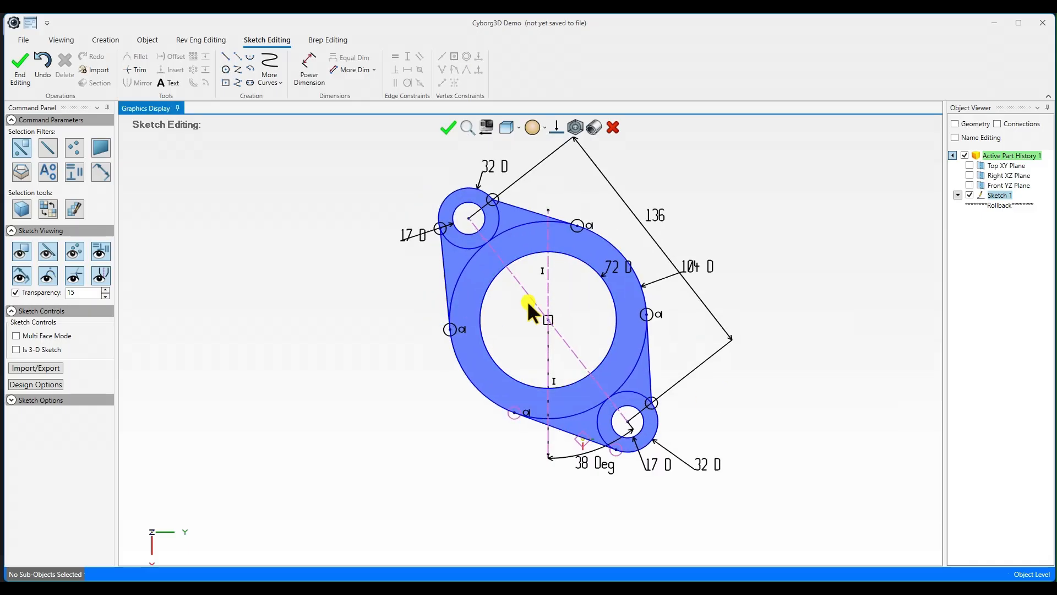
left_click(137, 70)
left_click(456, 245)
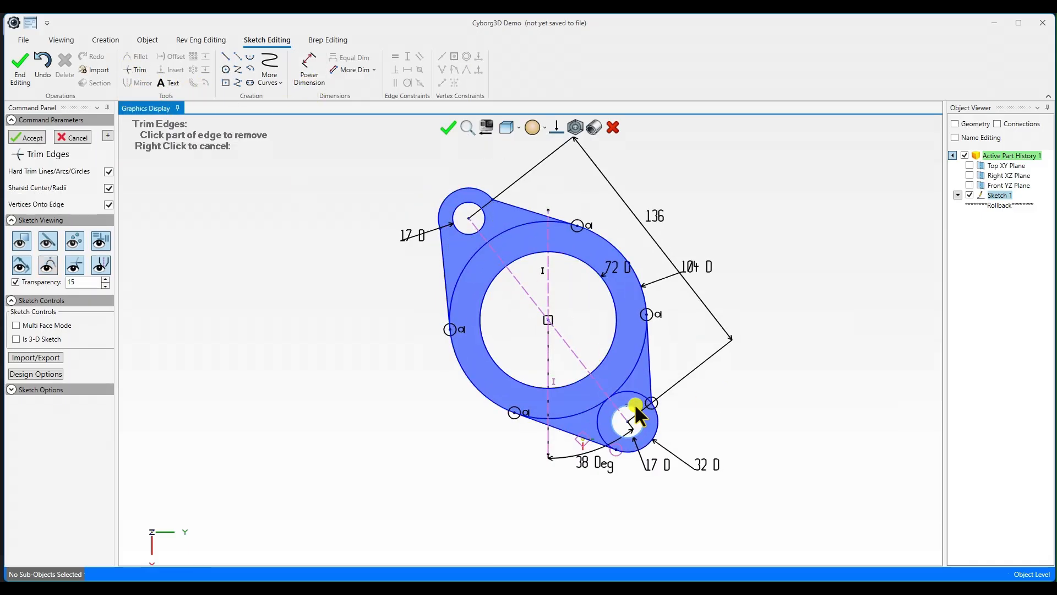
left_click(633, 391)
left_click(628, 378)
left_click(498, 236)
right_click(510, 193)
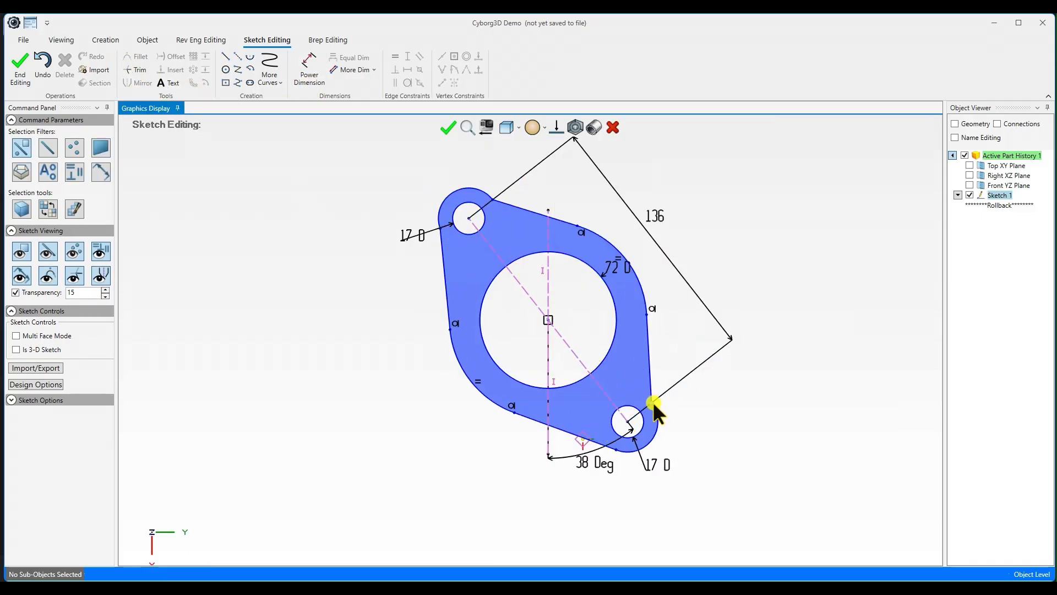
Make the connecting lines tangent to the two lug arcs at their four shared endpoints.
left_click(652, 402)
left_click(493, 199, "shift")
left_click(441, 228, "shift")
left_click(616, 450, "shift")
right_click(670, 248)
left_click(712, 279)
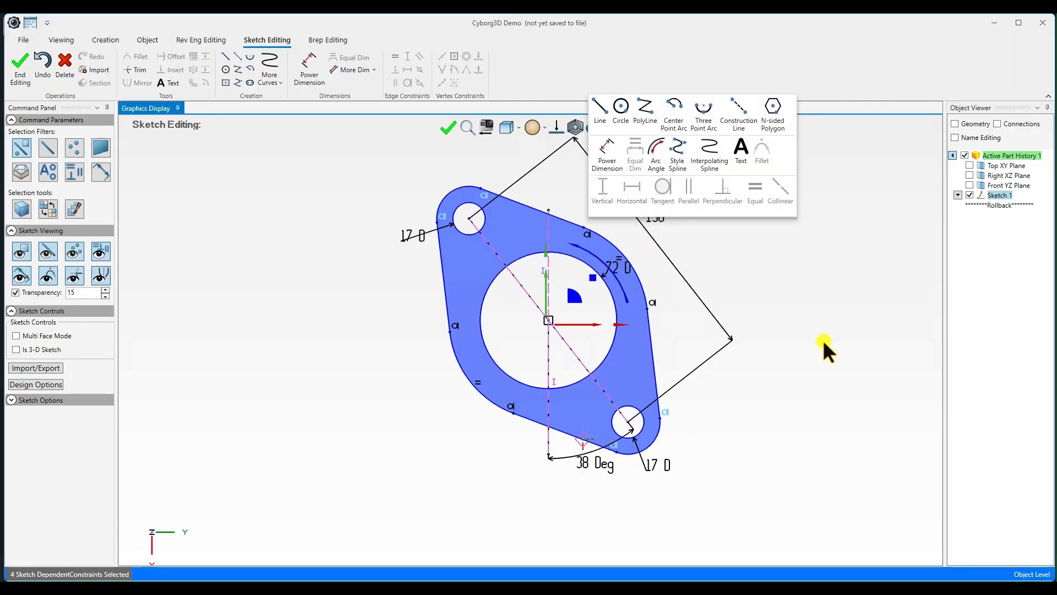
left_click(823, 338)
Start a linear pattern of the flange profile with a width of 120 mm and height mirroring turned off.
scroll(675, 478, "down", 2)
scroll(646, 398, "up", 3)
scroll(418, 385, "down", 2)
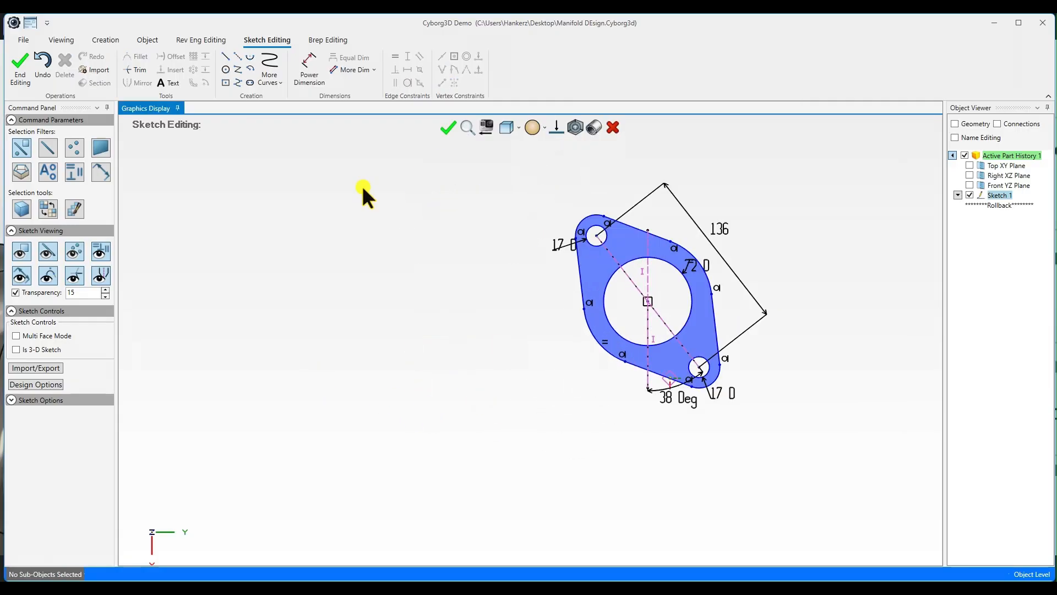
scroll(309, 161, "down", 2)
left_click(594, 270)
left_click(193, 57)
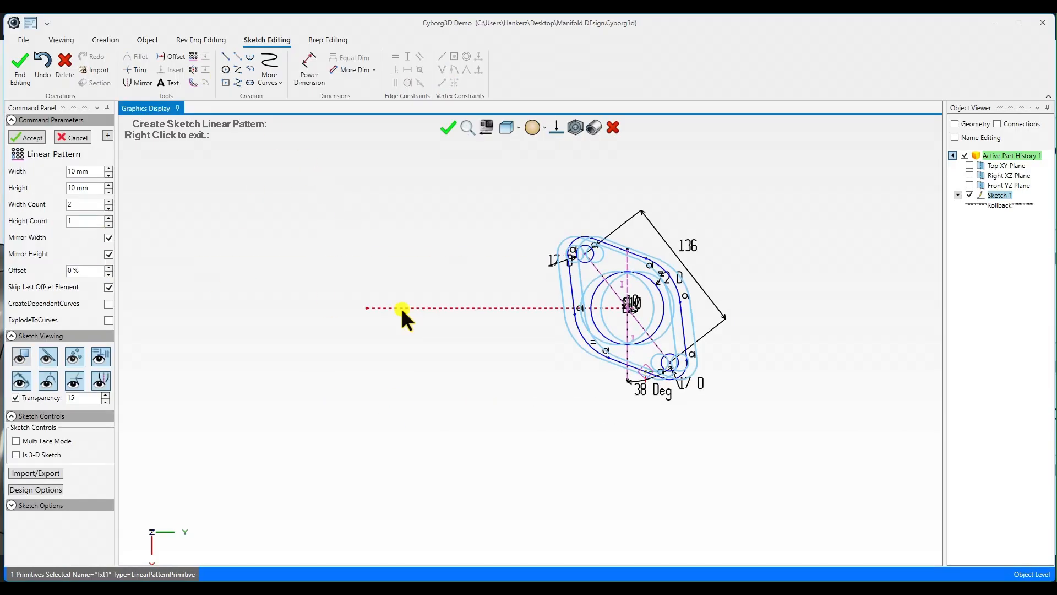
double_click(386, 22)
left_click(104, 201)
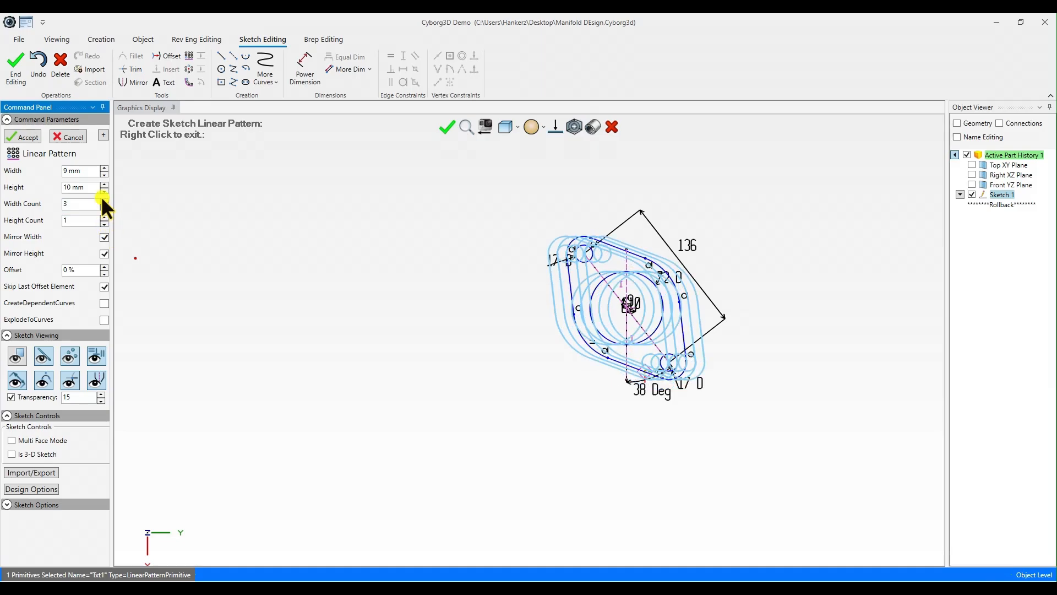
left_click(104, 167)
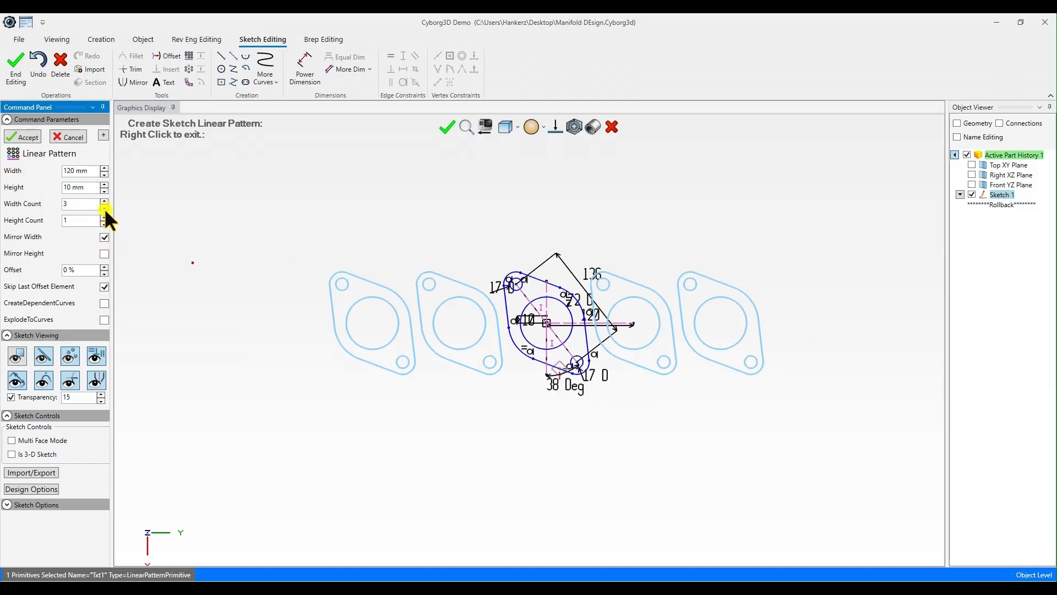
Turn off width mirroring, set the width count to 4, enable dependent curves and accept the linear pattern.
left_click(104, 237)
left_click(33, 140)
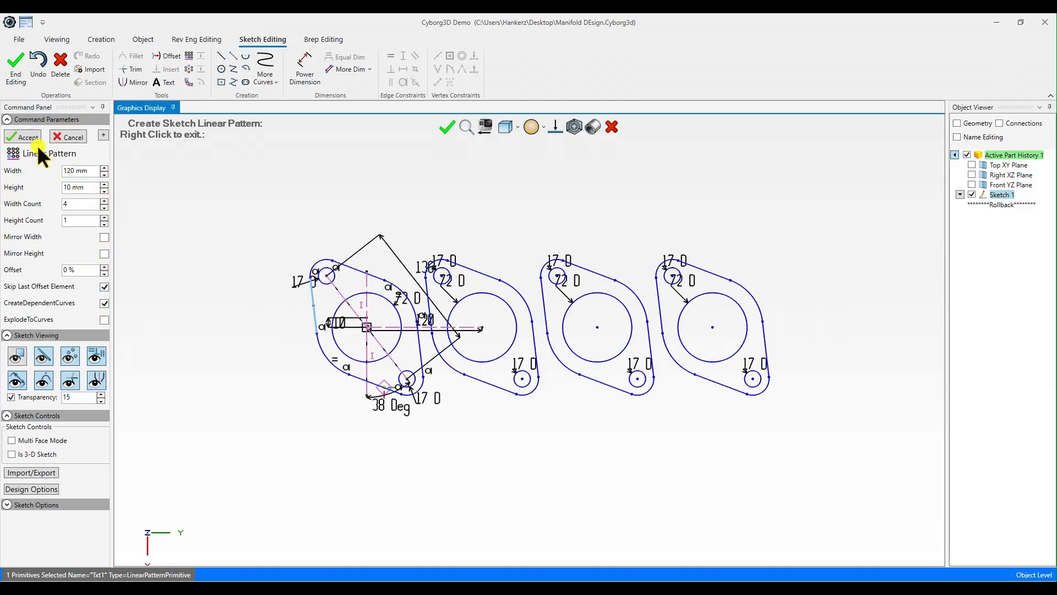
left_click(491, 217)
Extrude the sketch of the four flanges 10 mm upward as a union.
scroll(436, 395, "up", 1)
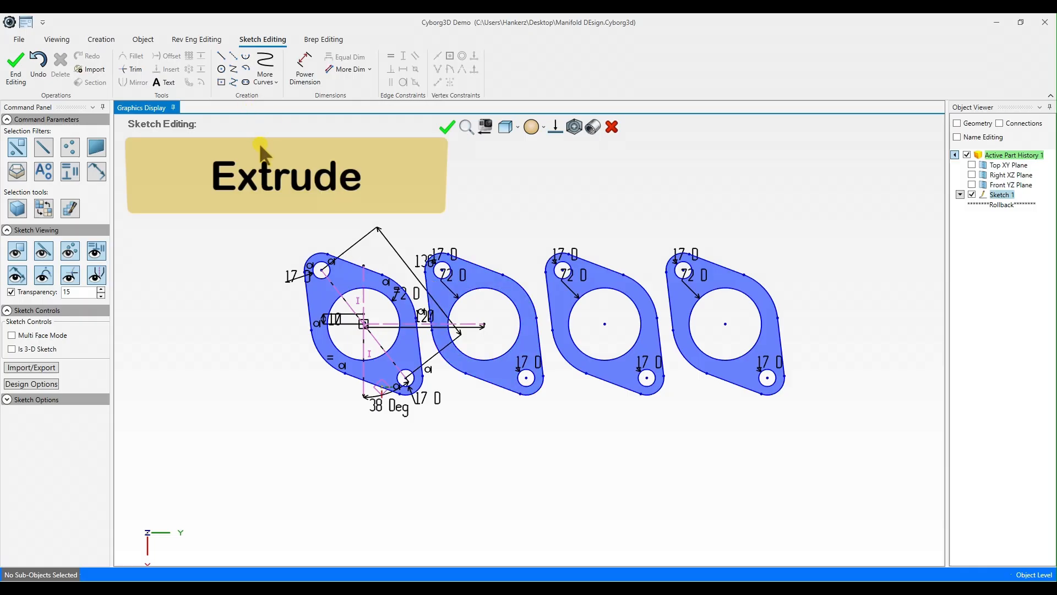
right_click(642, 246)
left_click(677, 260)
middle_click_drag(474, 239, 386, 181)
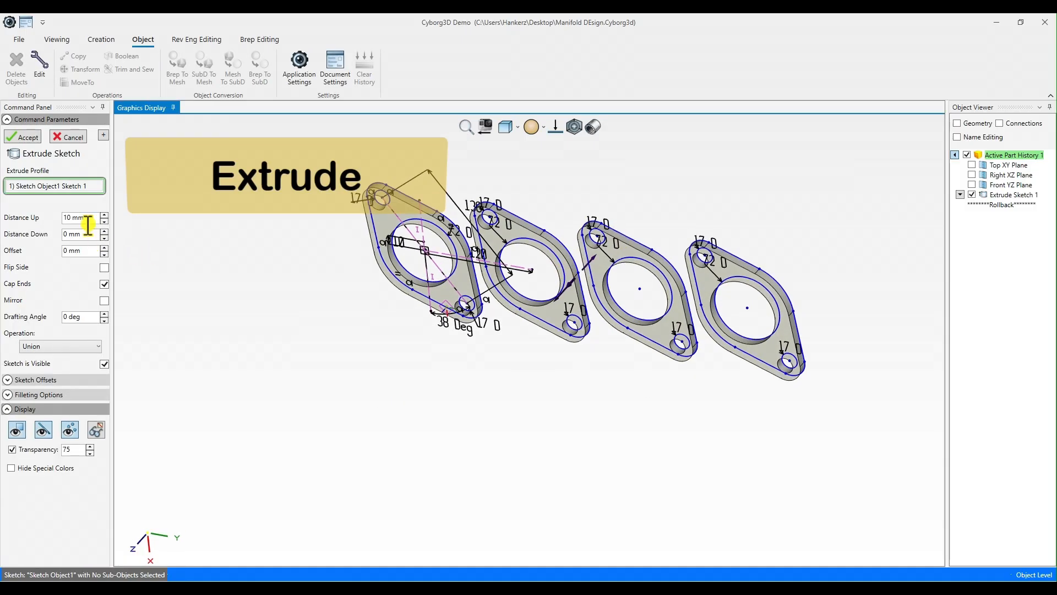
left_click(25, 139)
Start a new sketch on the Front YZ plane.
middle_click_drag(485, 264, 592, 380)
scroll(592, 380, "down", 2)
middle_click_drag(578, 275, 553, 121)
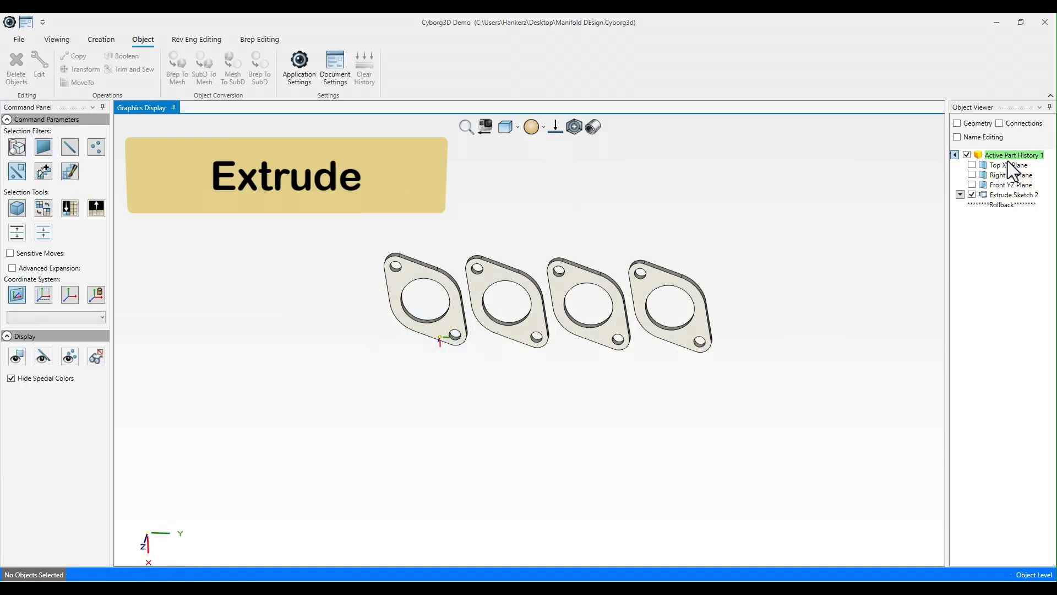
left_click(1006, 184)
right_click(1003, 186)
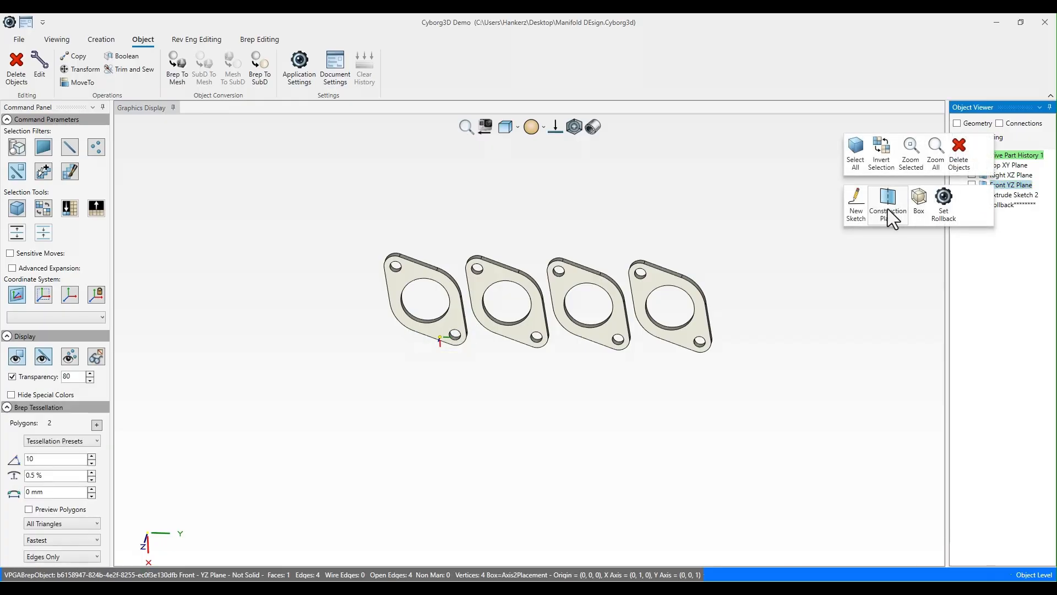
left_click(857, 209)
Draw a three-sided polygon centred above the row of flanges with a corner pointing up.
scroll(528, 330, "down", 3)
scroll(544, 194, "up", 2)
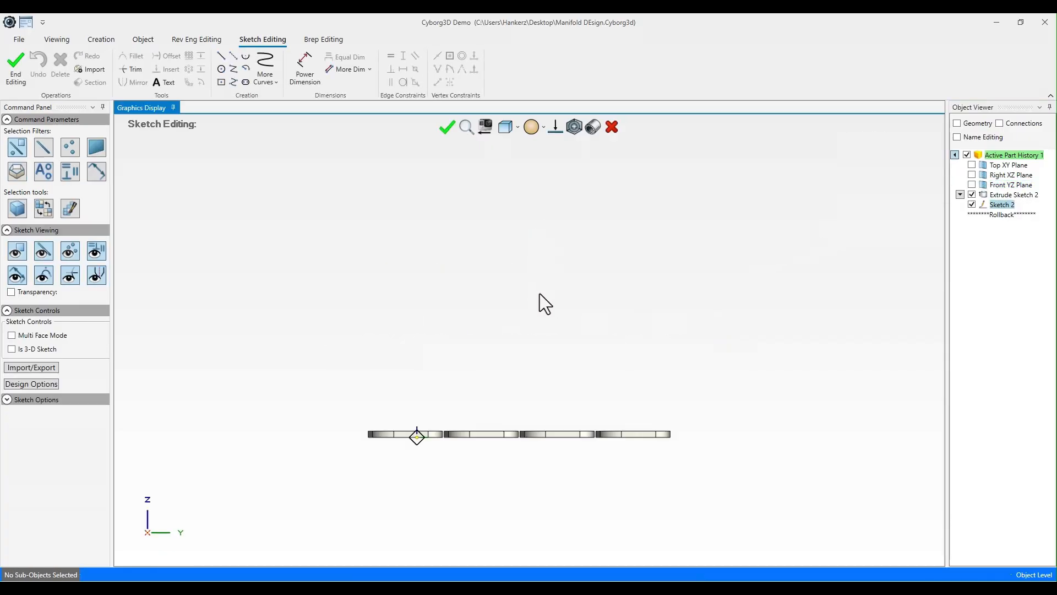
left_click(264, 77)
left_click(354, 124)
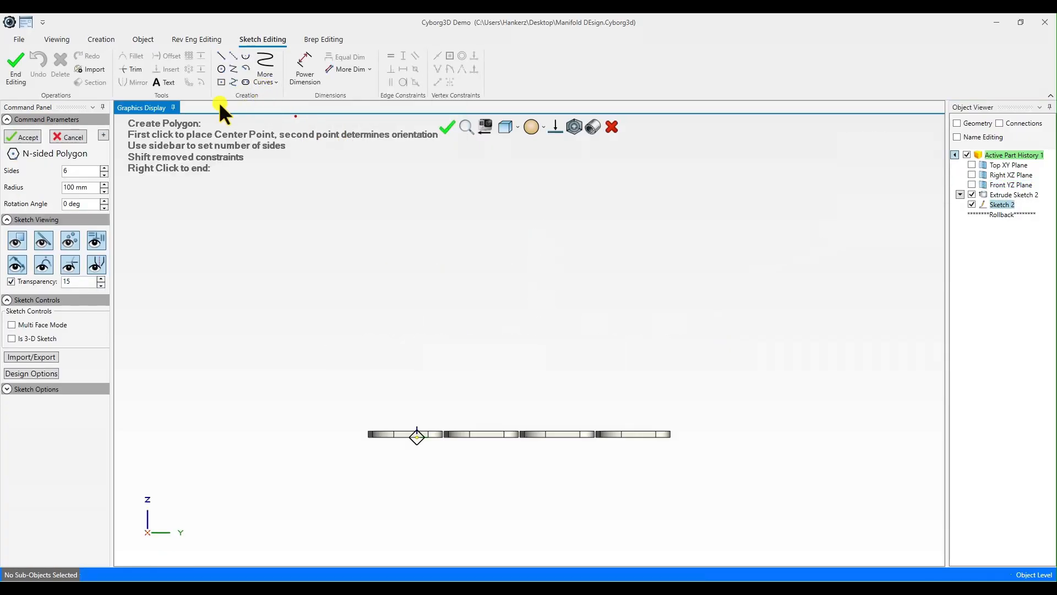
left_click(523, 318)
left_click(578, 349)
right_click(523, 385)
Constrain the triangle's base edge to be horizontal.
left_click(518, 351)
right_click(518, 351)
left_click(494, 357)
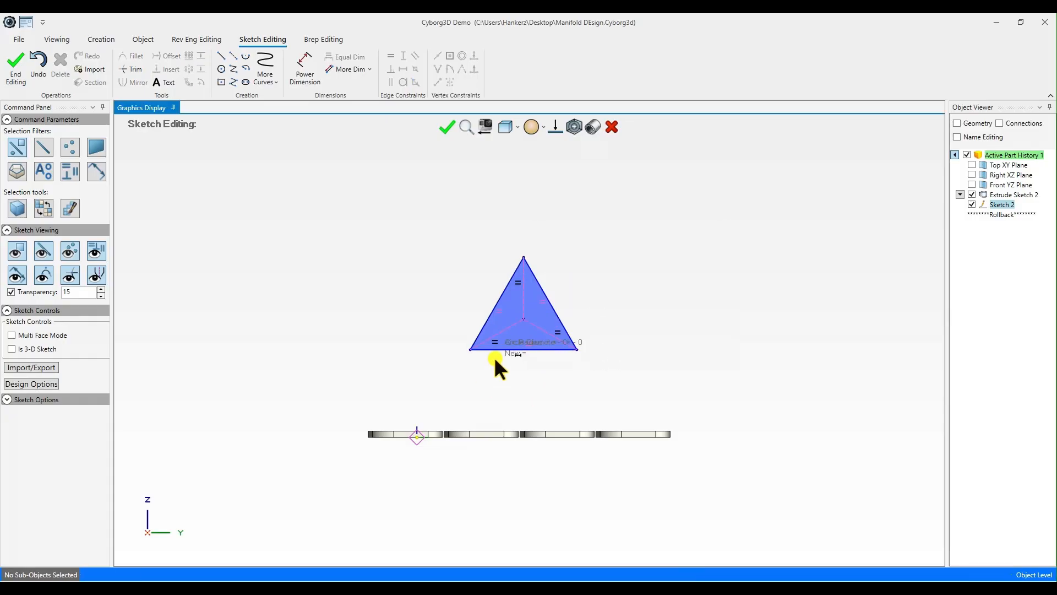
Draw a small circle centred on each of the triangle's three corners.
left_click(221, 69)
left_click(524, 257)
left_click(527, 246)
left_click(577, 350)
left_click(588, 353)
left_click(470, 349)
left_click(478, 354)
scroll(571, 384, "down", 2)
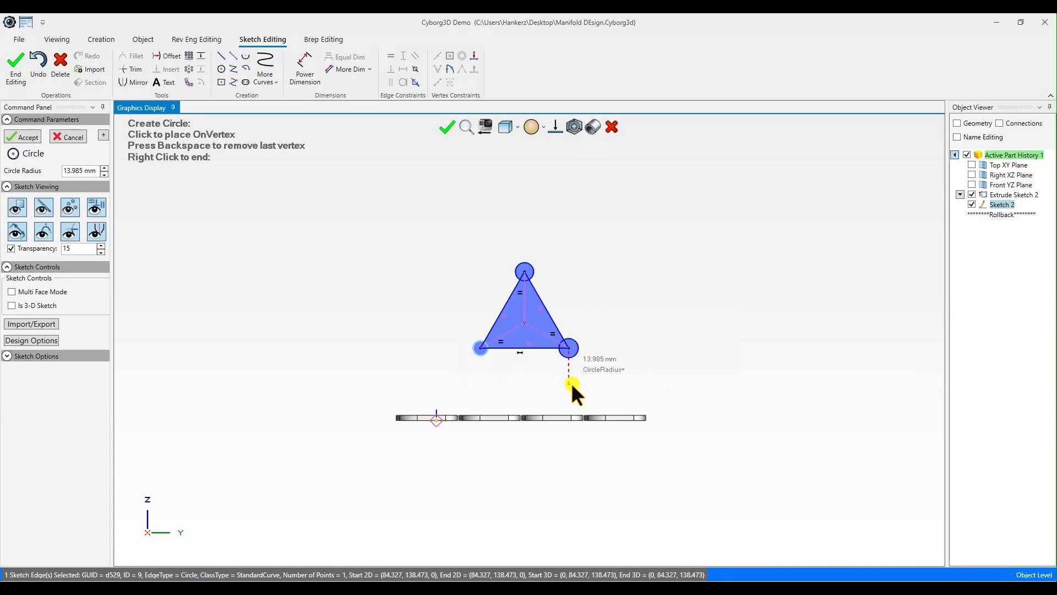
scroll(570, 382, "up", 2)
right_click(454, 209)
Dimension the vertical distance between the triangle's top corner and its lower corner at 106 mm.
left_click(305, 69)
left_click(512, 242)
left_click(569, 338)
type("106")
key("Return")
scroll(536, 294, "up", 2)
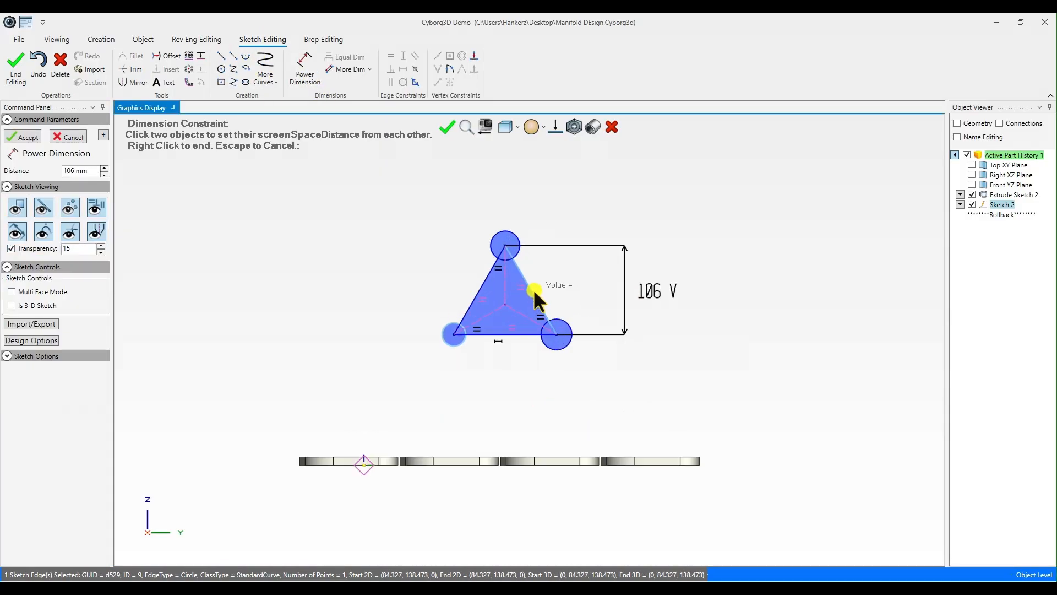
Dimension the diameter of the circle at the triangle's top corner at 17 mm.
left_click(511, 231)
type("17")
right_click(524, 196)
Constrain the three corner circles to equal size.
scroll(509, 256, "up", 5)
left_click(599, 364)
left_click(434, 391)
right_click(443, 392)
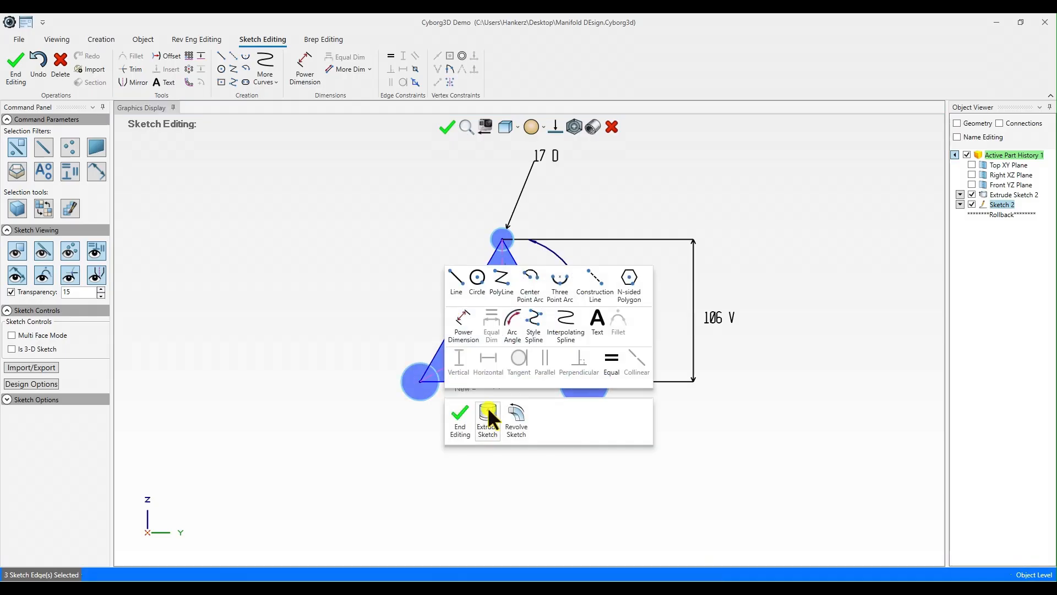
left_click(611, 359)
Draw a circle at the triangle's centre and dimension its diameter at 72 mm.
left_click(234, 82)
left_click(499, 318)
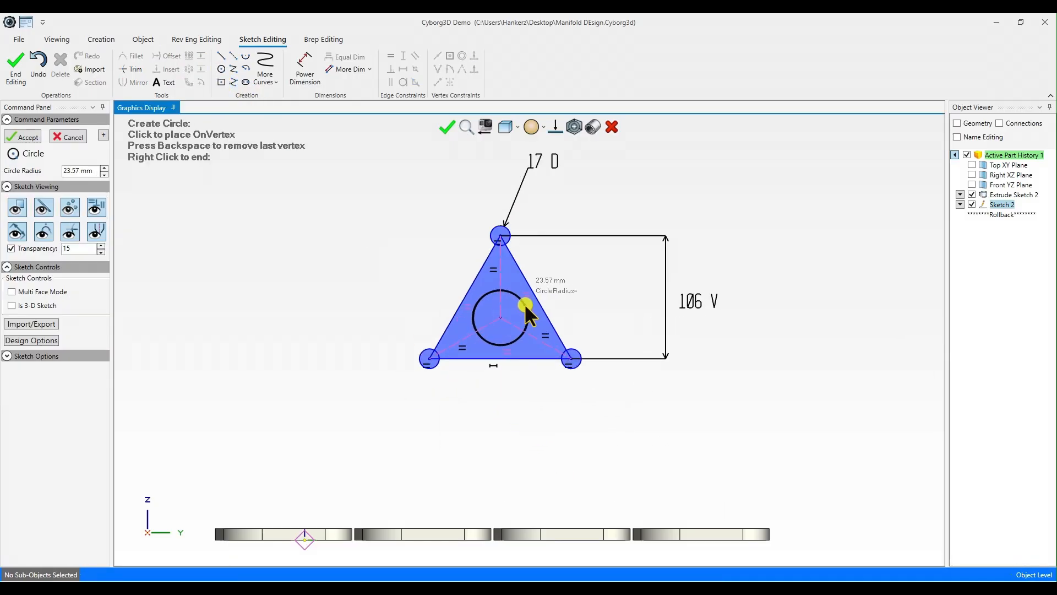
left_click(524, 302)
left_click(297, 85)
left_click(527, 308)
type("72")
key("Return")
scroll(542, 322, "up", 8)
scroll(525, 344, "down", 6)
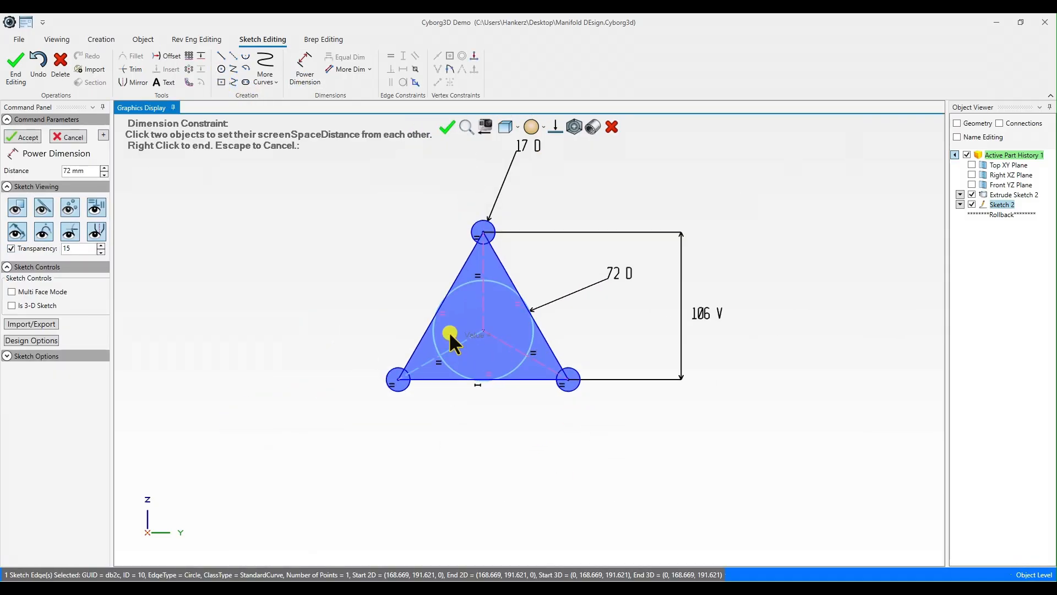
Draw three outer lines joining the outer sides of neighbouring corner circles, one along each side of the triangle.
left_click(234, 69)
left_click(387, 380)
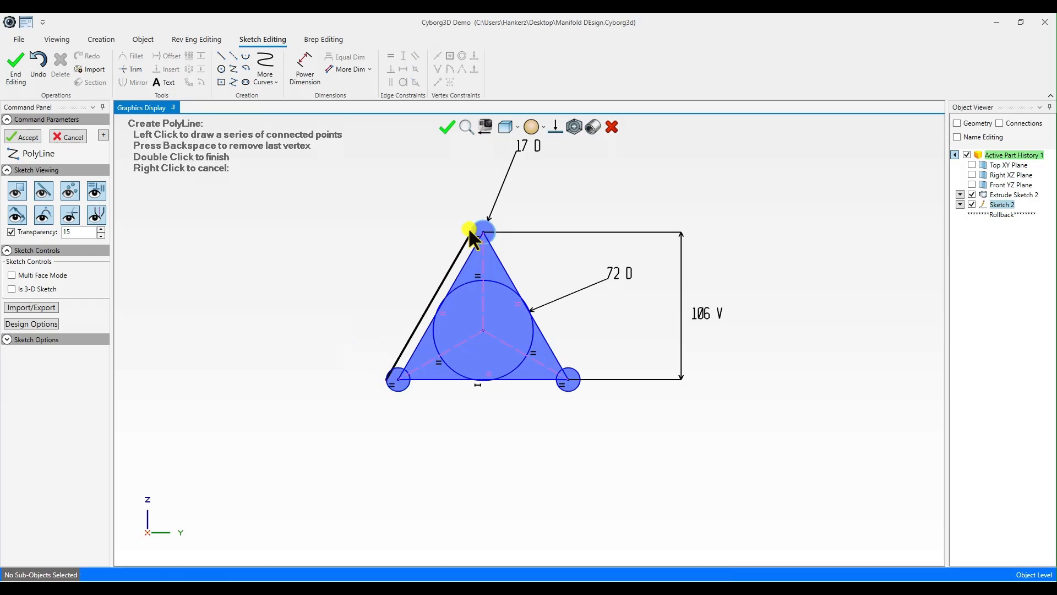
double_click(471, 232)
left_click(234, 68)
left_click(495, 232)
double_click(576, 372)
left_click(233, 69)
scroll(586, 478, "up", 3)
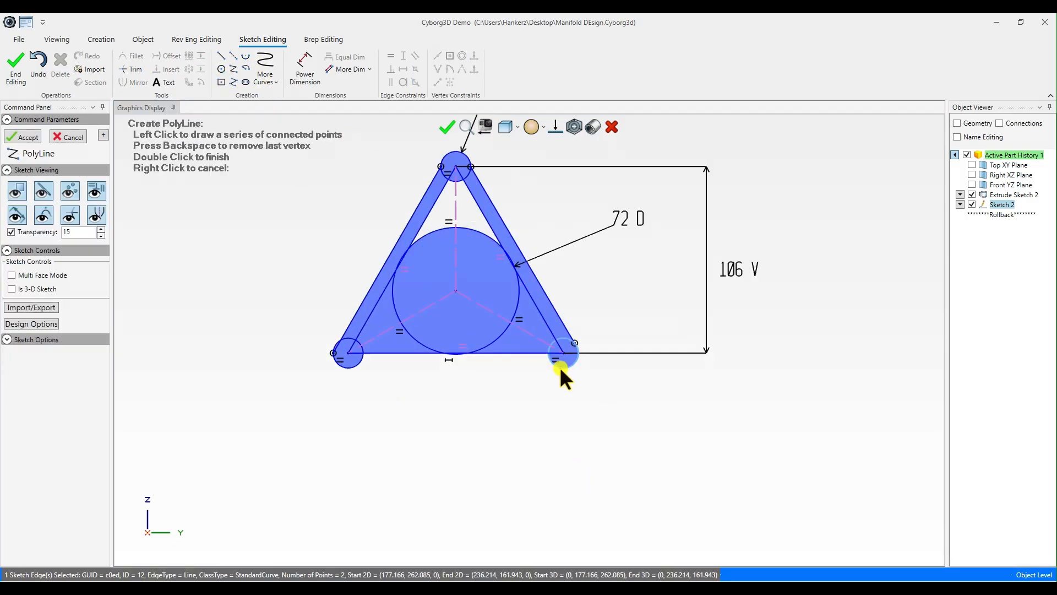
left_click(560, 367)
double_click(352, 367)
Make the outer lines tangent to the corner circles at their endpoints.
scroll(436, 132, "up", 5)
left_click(444, 191)
left_click(497, 191, "ctrl")
scroll(497, 192, "up", 2)
right_click(545, 228)
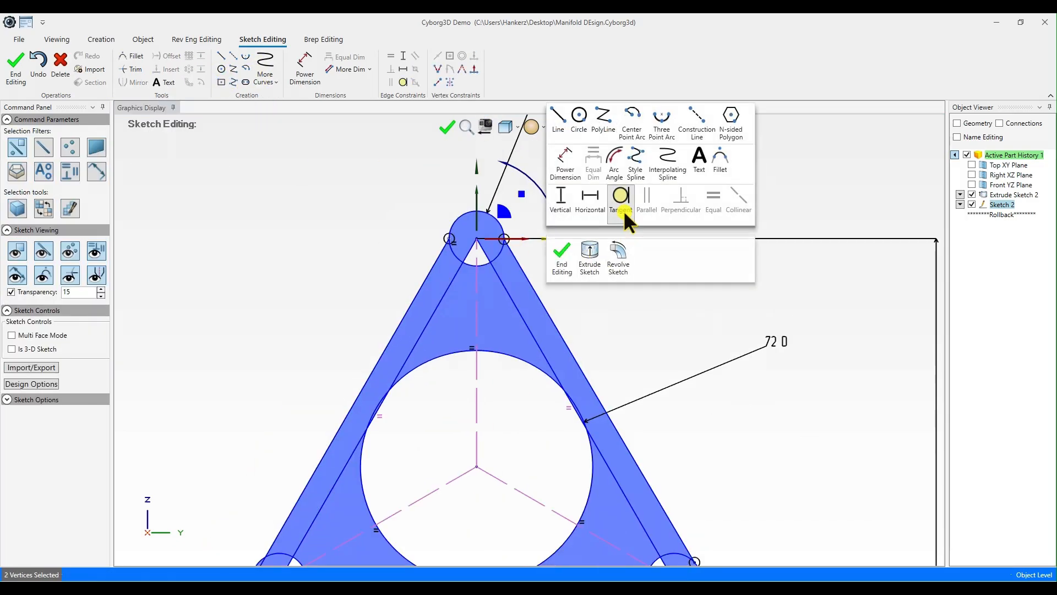
left_click(624, 210)
scroll(606, 231, "down", 4)
scroll(633, 441, "up", 5)
left_click(627, 445)
left_click(598, 499, "ctrl")
right_click(633, 499)
left_click(714, 475)
left_click(217, 359)
left_click(368, 374)
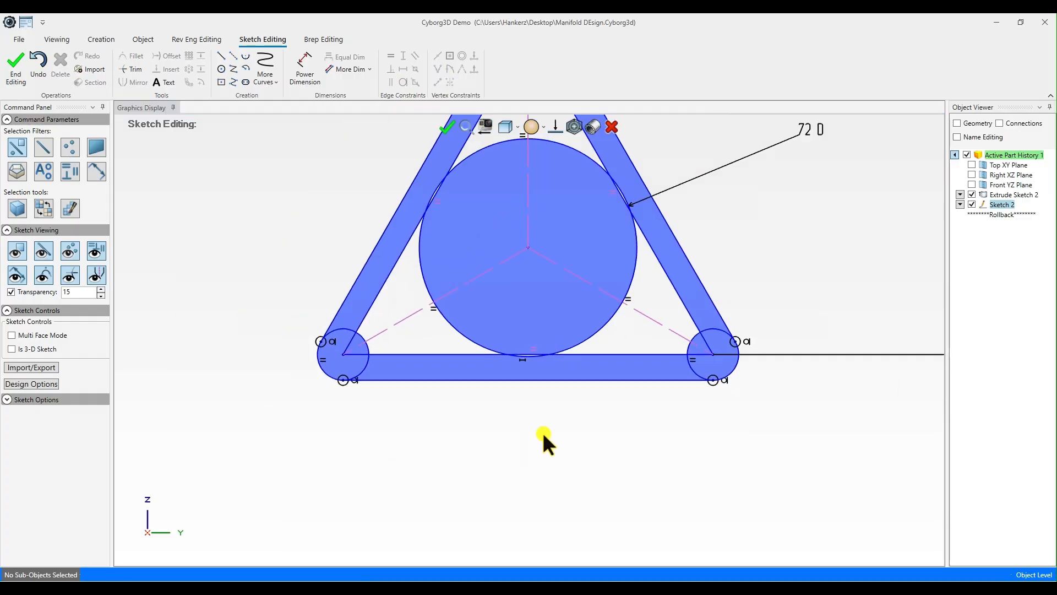
Constrain the outer line below the triangle to be horizontal.
left_click(548, 373)
right_click(547, 373)
left_click(601, 349)
scroll(550, 300, "down", 3)
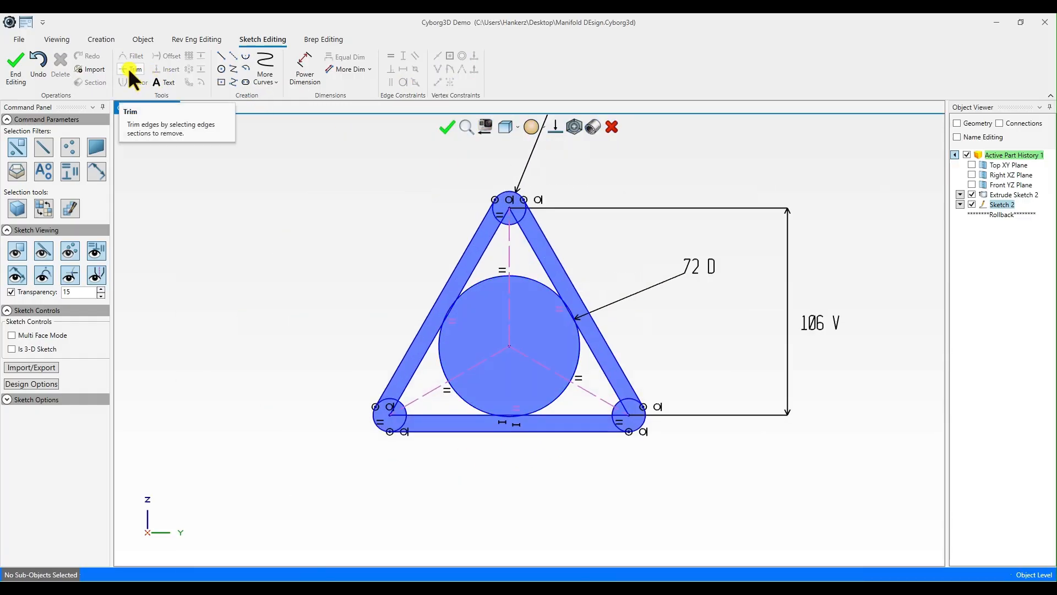
Draw a small concentric circle, about 11 mm in diameter, inside each of the three corner circles.
scroll(533, 223, "up", 4)
left_click(221, 69)
scroll(502, 201, "up", 2)
left_click(489, 212)
left_click(505, 204)
scroll(517, 220, "down", 5)
scroll(644, 385, "up", 4)
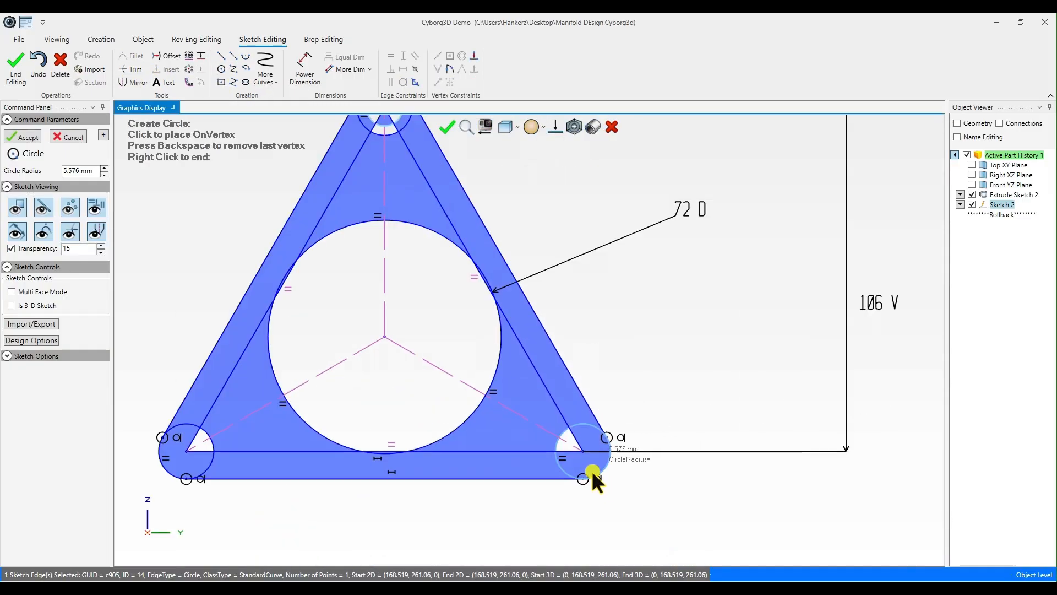
left_click(583, 451)
left_click(594, 459)
left_click(186, 451)
scroll(308, 330, "down", 2)
scroll(418, 193, "up", 3)
Dimension the diameter of the small inner circle at the top corner at 16 mm.
left_click(301, 73)
left_click(417, 158)
scroll(424, 162, "down", 3)
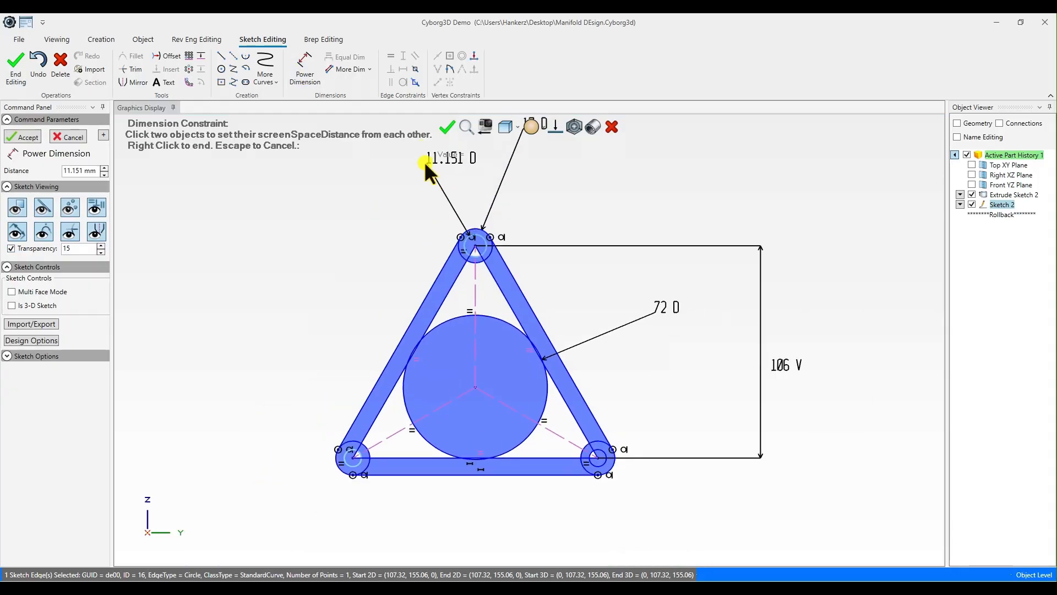
left_click(427, 164)
scroll(484, 237, "up", 4)
scroll(496, 253, "down", 6)
Change the diameter of the outer circle at the top corner to 17*2.
scroll(508, 264, "up", 1)
left_click(571, 232)
type("17*2")
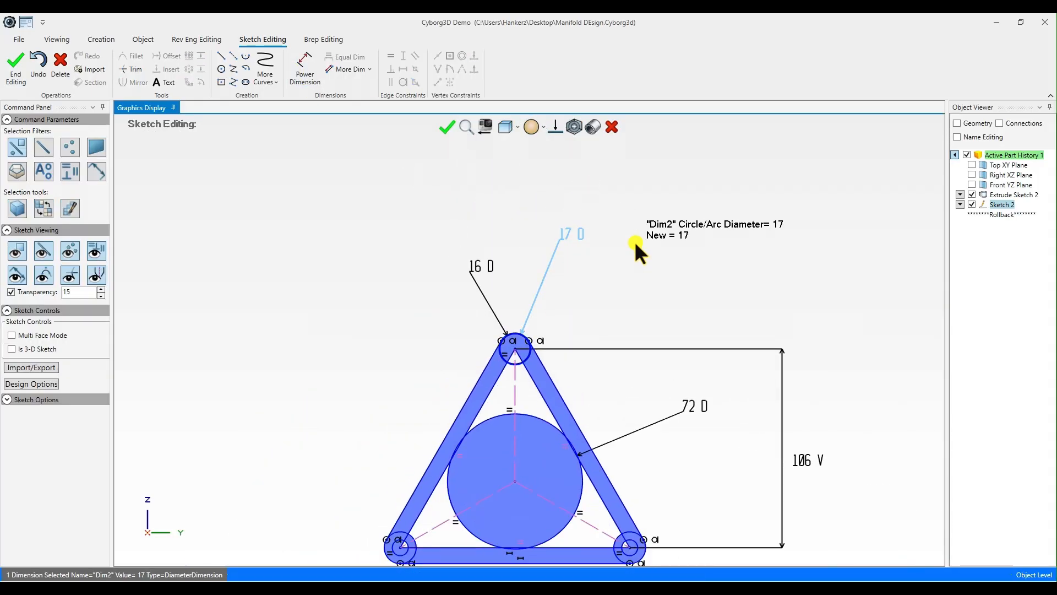
key("Return")
Constrain the three small inner corner circles to equal size.
scroll(634, 241, "down", 2)
left_click(514, 296)
left_click(607, 464)
left_click(411, 463)
right_click(499, 477)
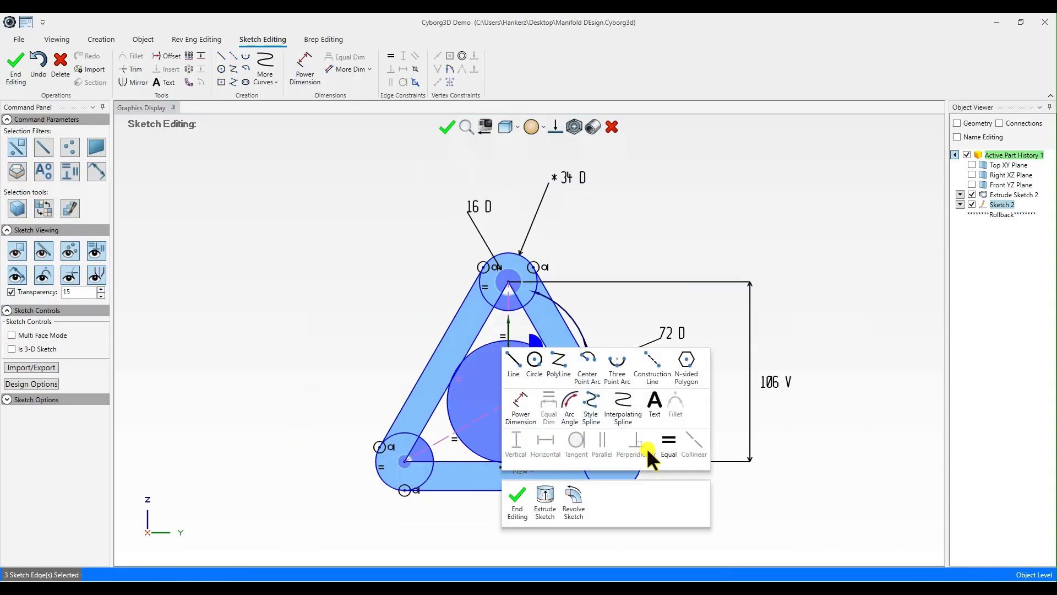
left_click(667, 442)
Try to delete the three sides of the original inner triangle.
scroll(537, 361, "up", 3)
scroll(539, 355, "down", 2)
scroll(545, 308, "up", 1)
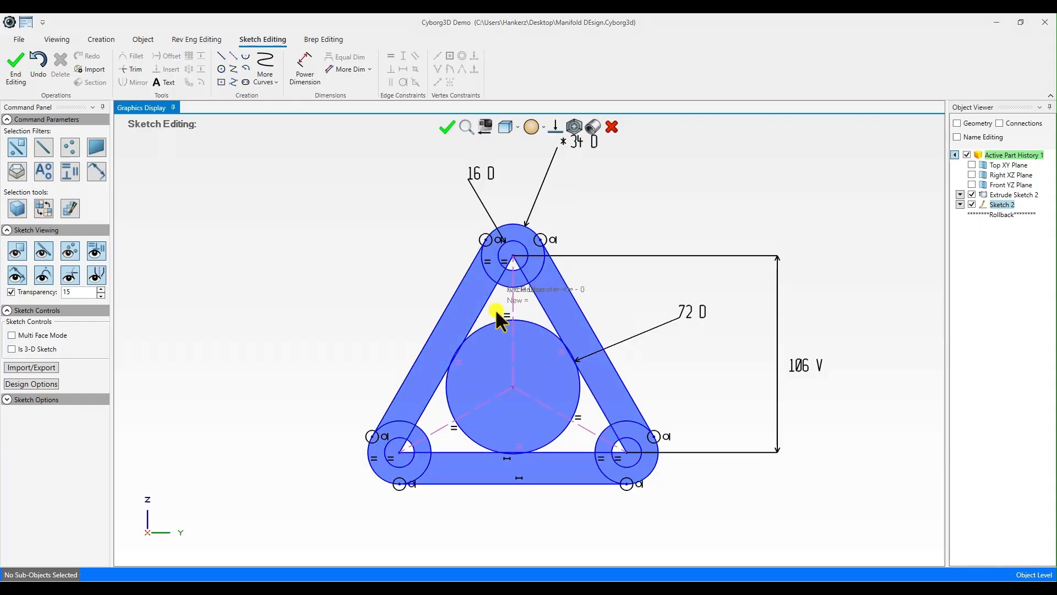
left_click(483, 310)
key("Delete")
left_click(543, 310)
key("Delete")
left_click(573, 452)
key("Delete")
scroll(593, 319, "down", 5)
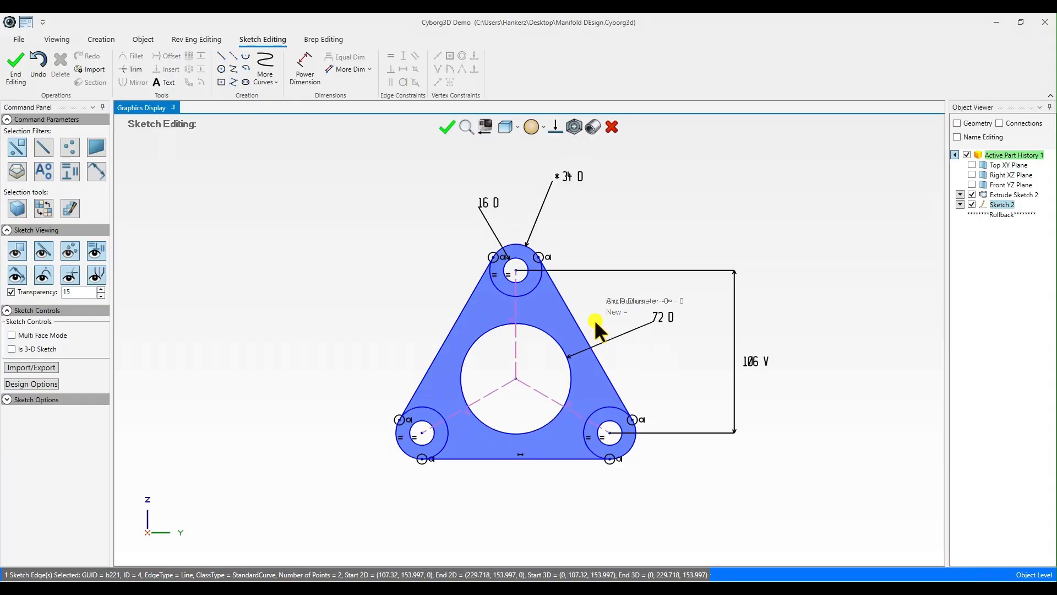
Draw a horizontal construction line about 465 mm long from the origin along the base of the port flanges.
scroll(555, 457, "up", 2)
left_click(362, 503)
left_click(784, 503)
right_click(783, 503)
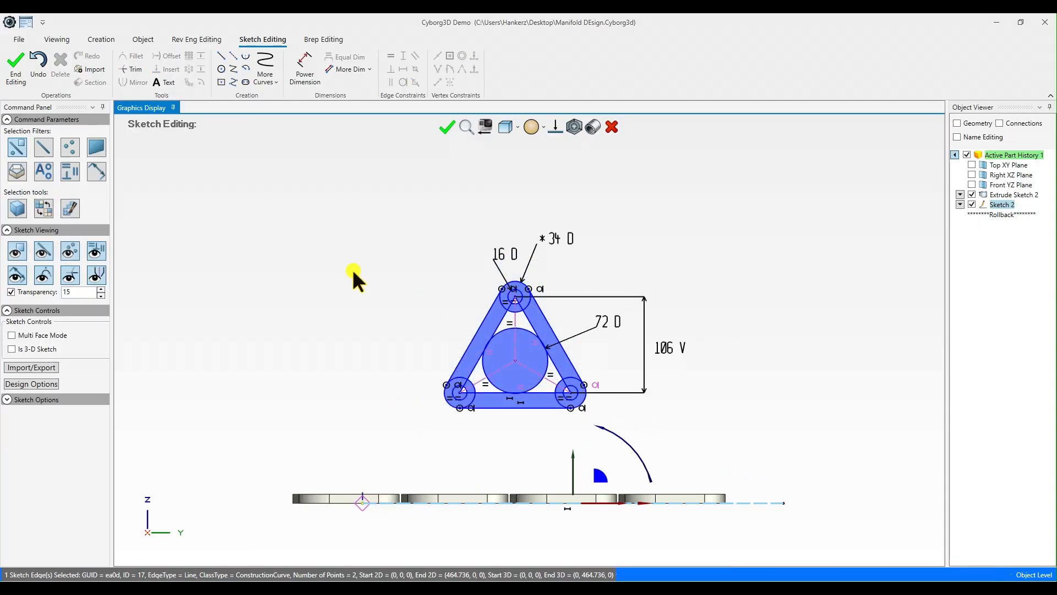
Dimension the distance from the construction line to the triangle's centre at 130 mm.
left_click(305, 68)
left_click(522, 503)
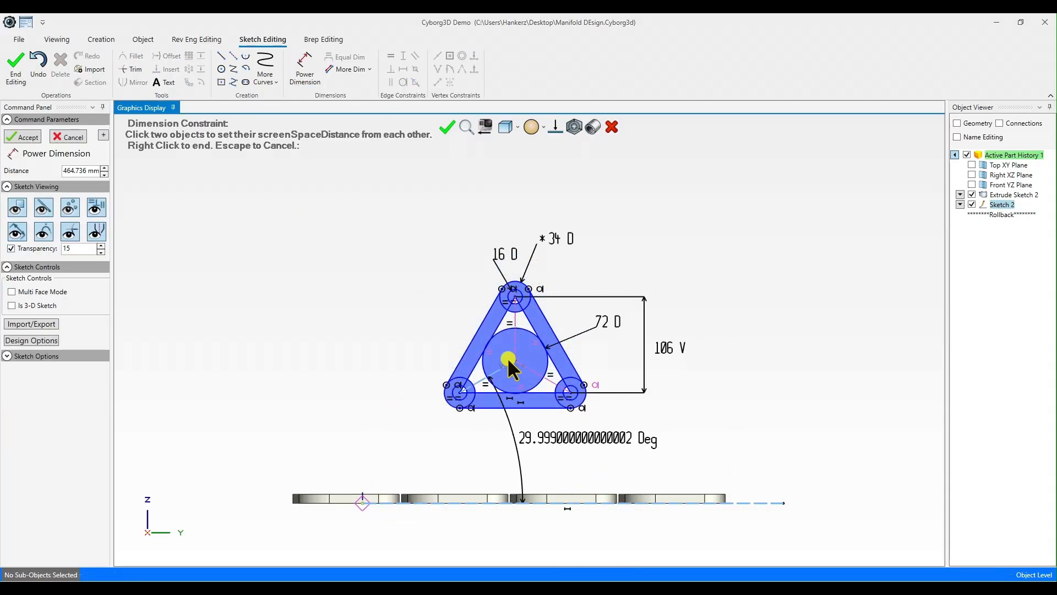
left_click(515, 360)
left_click(218, 409)
type("130")
key("Return")
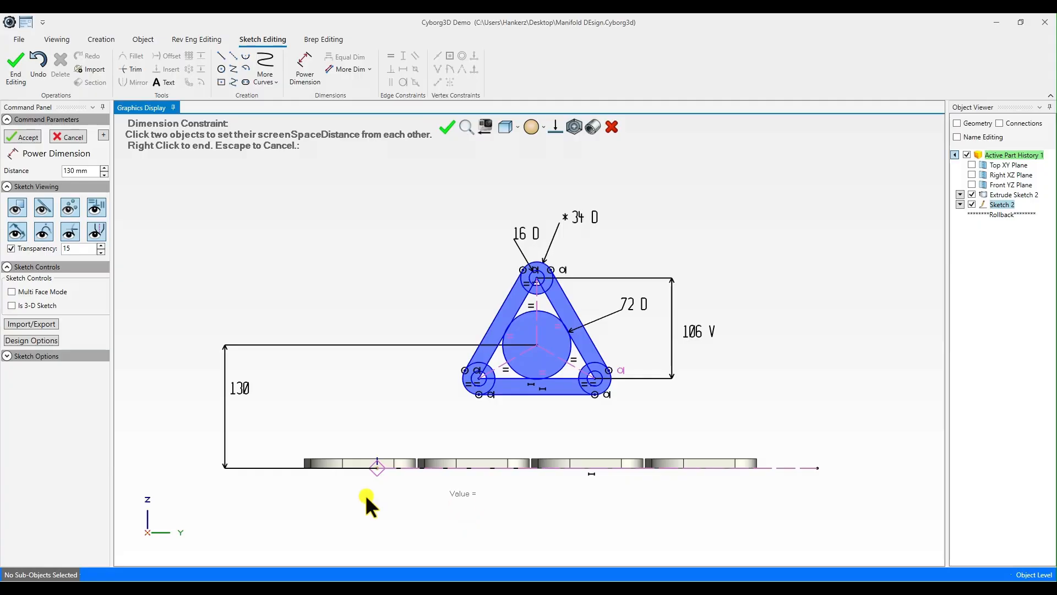
Change the distance from the construction line to the triangle's centre to 140 mm and finally to 150 mm.
right_click(358, 487)
left_click(240, 388)
type("140")
key("Return")
scroll(380, 375, "down", 4)
type("150")
key("Return")
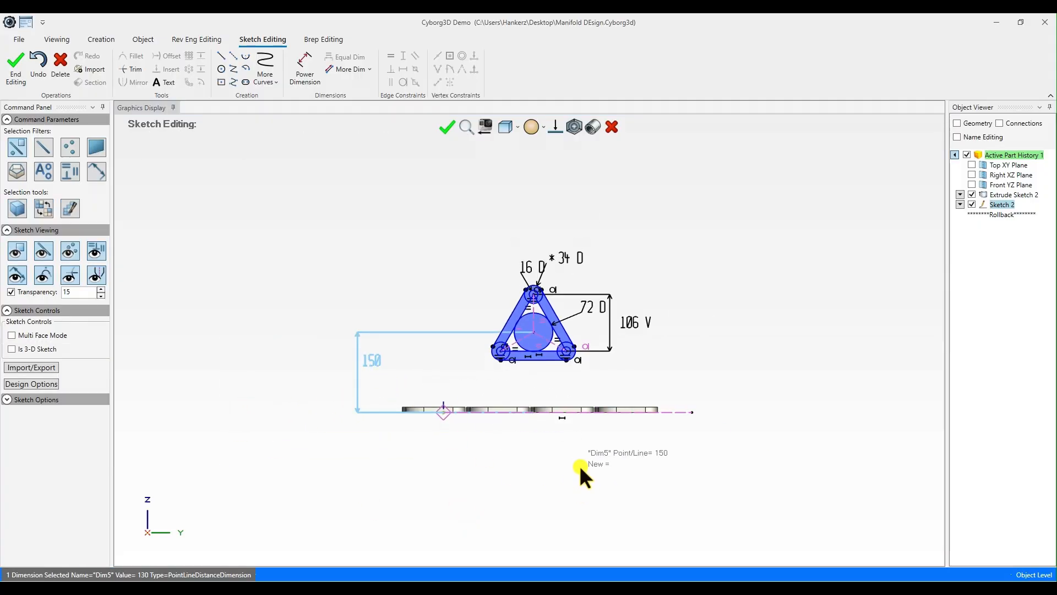
Enable multi-face mode and select the faces of the triangular flange profile around its bolt holes and central bore.
mouse_move(579, 464)
middle_mouse_down()
mouse_move(443, 337)
mouse_move(477, 372)
mouse_move(573, 373)
middle_mouse_up()
left_click(555, 127)
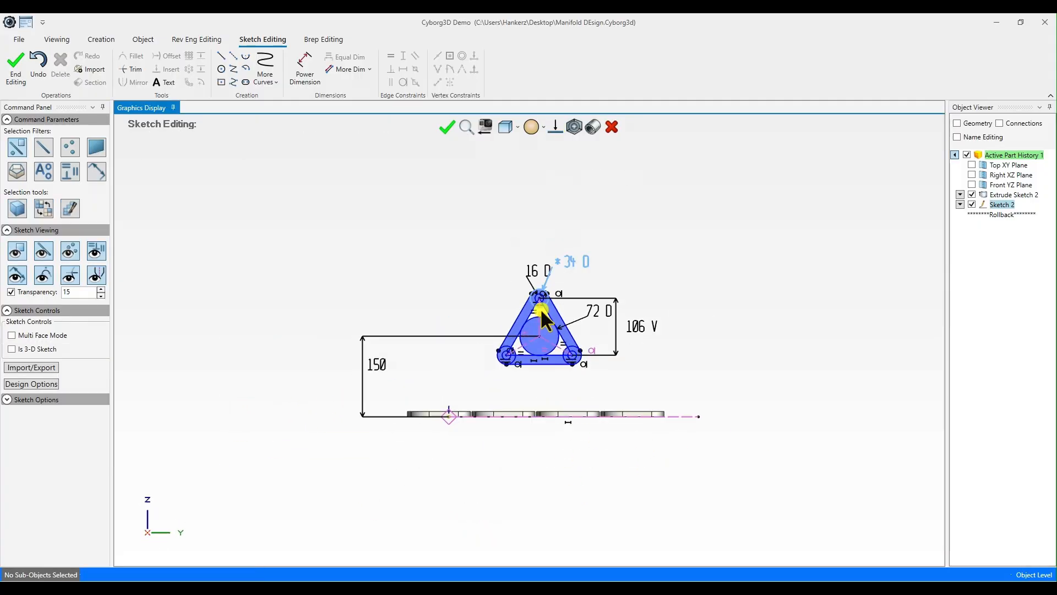
scroll(542, 324, "up", 5)
left_click(12, 335)
left_click(522, 197)
left_click(555, 251)
left_click(488, 256)
left_click(406, 381)
left_click(603, 416)
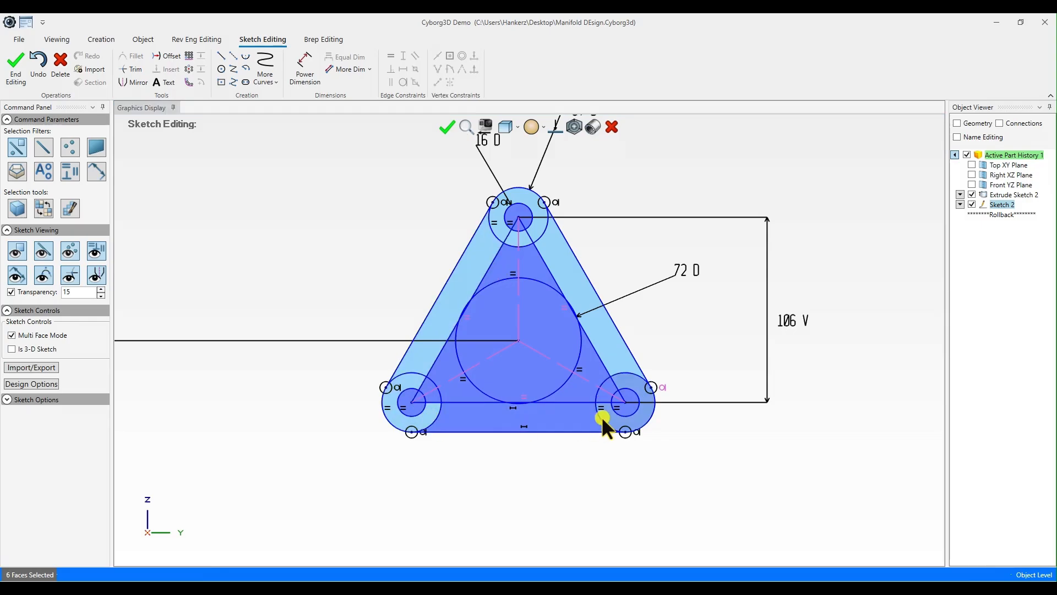
left_click(578, 418)
left_click(578, 419)
left_click(583, 361)
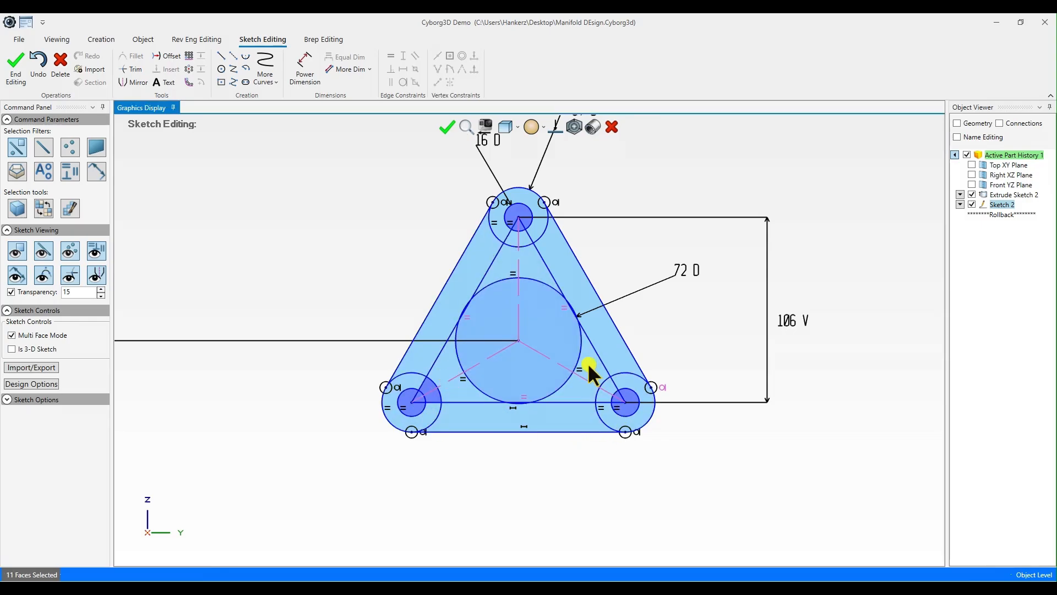
Extrude the selected triangular flange faces 10 mm with an offset of 171 mm.
right_click(609, 347)
left_click(654, 364)
scroll(557, 441, "down", 1)
mouse_move(557, 451)
middle_mouse_down()
mouse_move(550, 392)
mouse_move(510, 414)
mouse_move(415, 373)
mouse_move(354, 245)
mouse_move(383, 242)
mouse_move(355, 217)
mouse_move(526, 145)
mouse_move(587, 437)
mouse_move(574, 224)
mouse_move(540, 363)
middle_mouse_up()
scroll(510, 415, "down", 2)
left_click_drag(88, 252, 3, 261)
type("171")
key("Return")
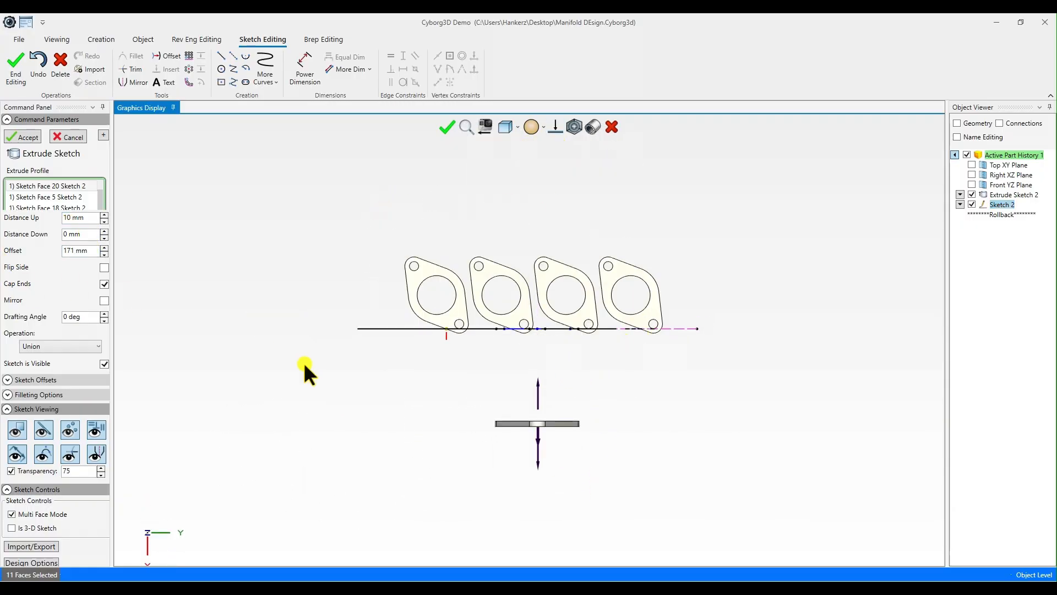
left_click(25, 138)
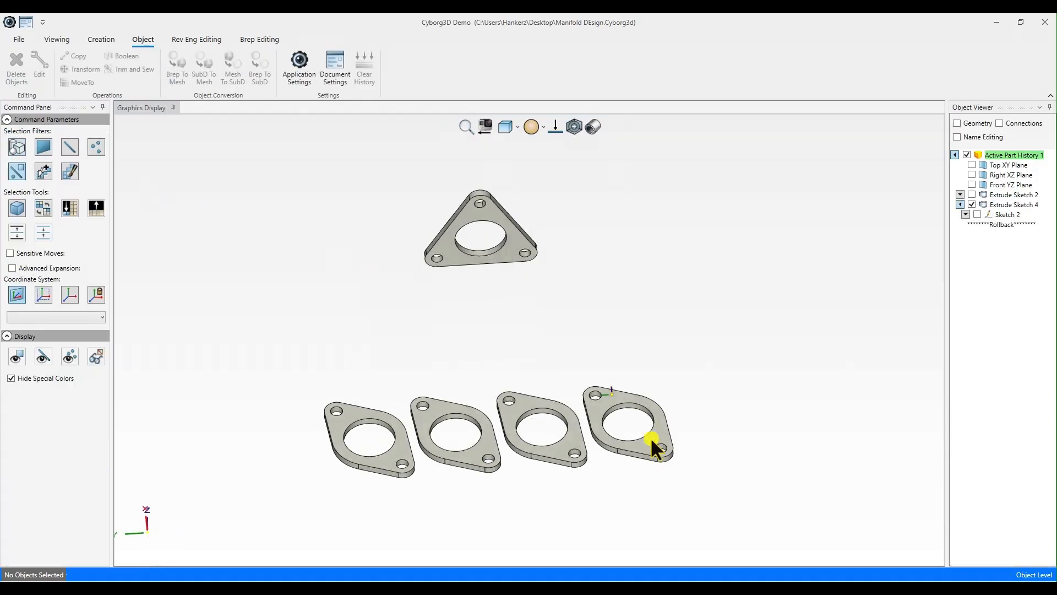
Start a sketch on the port flanges' face, import the four bore edges and draw a 36 mm radius circle on each.
mouse_move(640, 413)
middle_mouse_down()
mouse_move(542, 359)
mouse_move(392, 328)
middle_mouse_up()
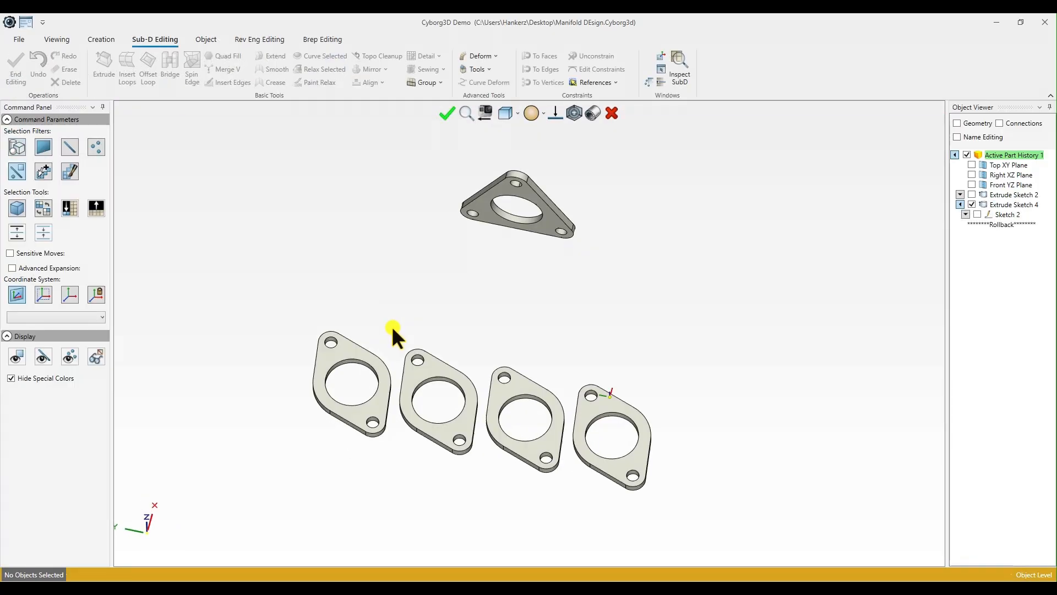
left_click(609, 403)
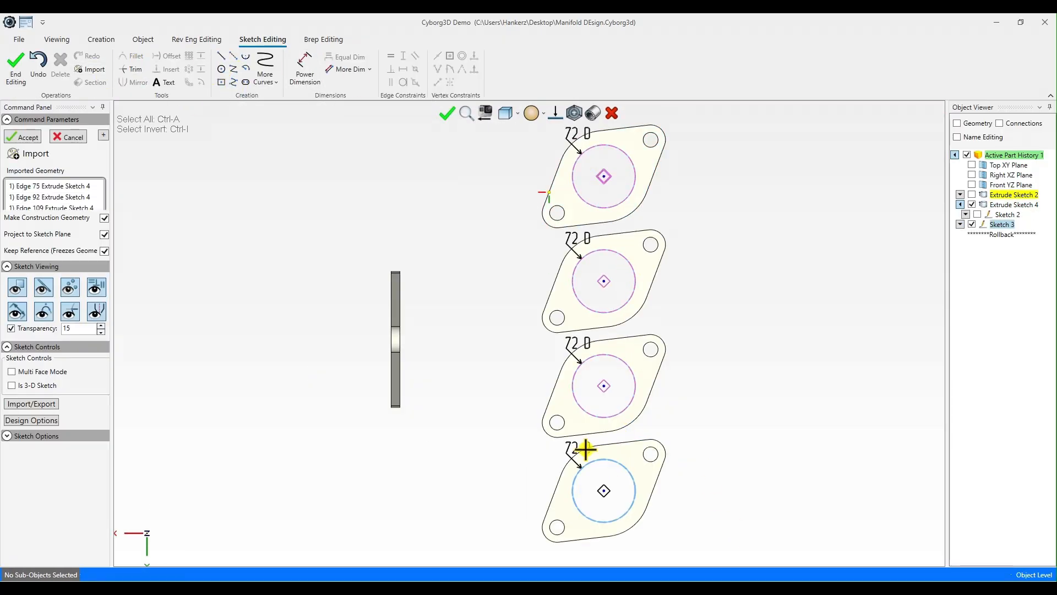
left_click(221, 69)
left_click(604, 176)
left_click(625, 158)
left_click(604, 281)
left_click(631, 264)
left_click(604, 386)
left_click(631, 373)
left_click(604, 491)
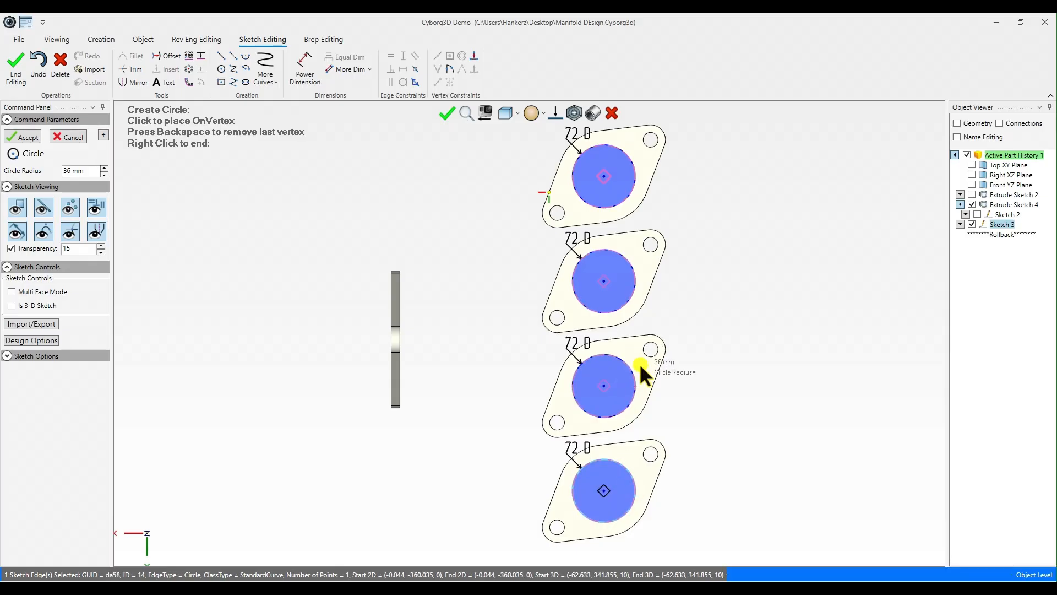
Select the four bore circles and extrude them 50 mm upward from the port flanges.
middle_click_drag(702, 478, 611, 440)
scroll(605, 451, "up", 3)
left_click(584, 454)
left_click(678, 396)
left_click(775, 339)
left_click(486, 508)
middle_click_drag(732, 490, 696, 484)
scroll(696, 484, "down", 3)
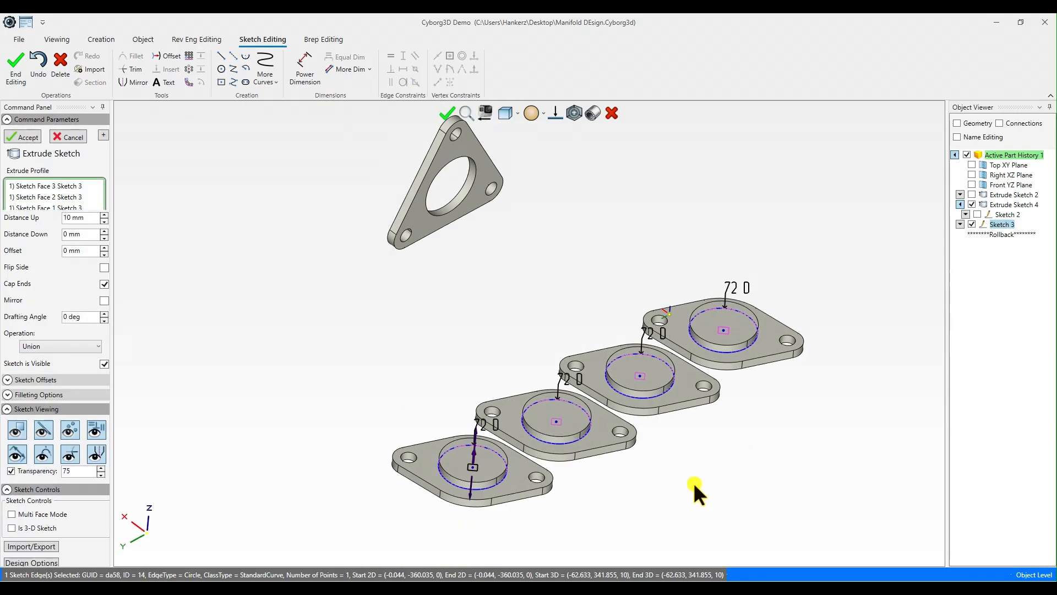
scroll(630, 424, "down", 2)
left_click_drag(87, 218, 8, 225)
type("50")
key("Return")
Start a sketch on the triangular flange's face, import its central bore edge and draw a matching circle on it.
middle_click_drag(611, 379, 585, 359)
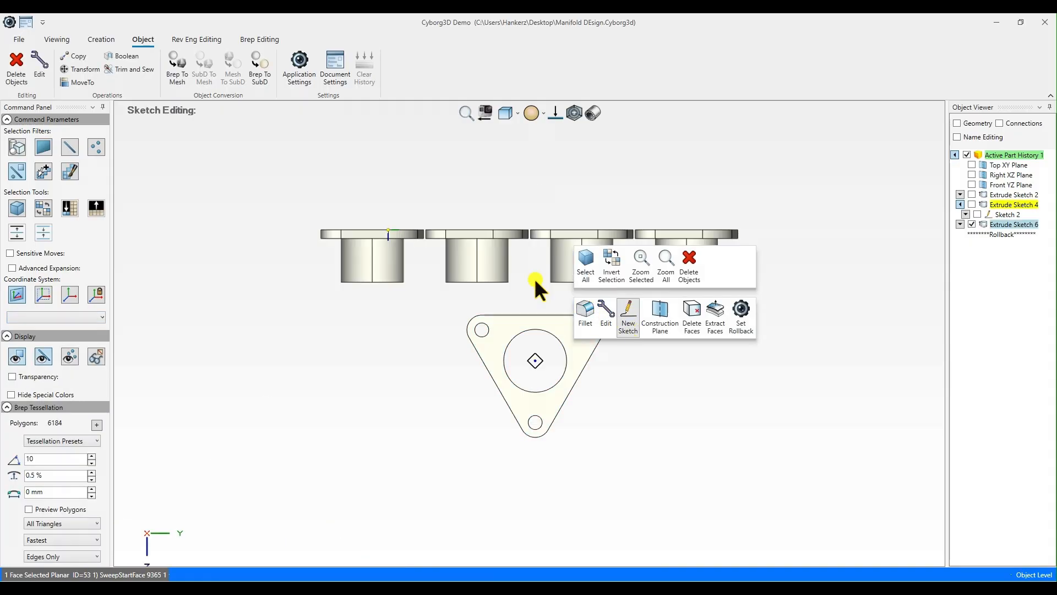
left_click(91, 70)
left_click(554, 385)
left_click(22, 137)
left_click(221, 69)
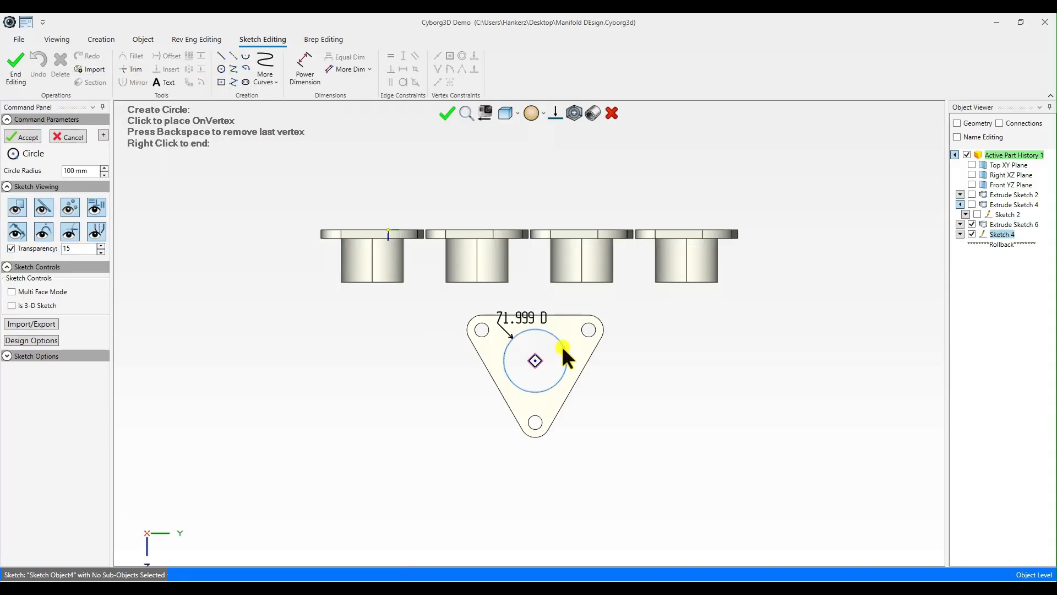
left_click(535, 360)
left_click(558, 346)
Extrude the circle on the triangular flange 50 mm, adjust the extrusion to a shorter distance and accept the feature.
key("e")
middle_click_drag(559, 345, 571, 352)
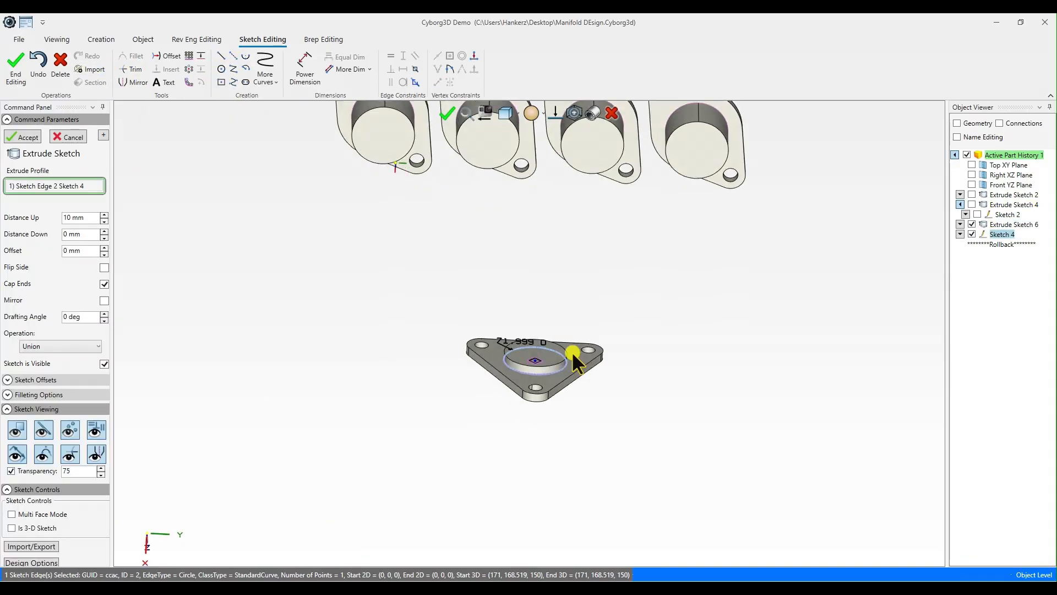
left_click_drag(87, 218, 21, 230)
type("50")
key("Return")
middle_click_drag(385, 231, 463, 438)
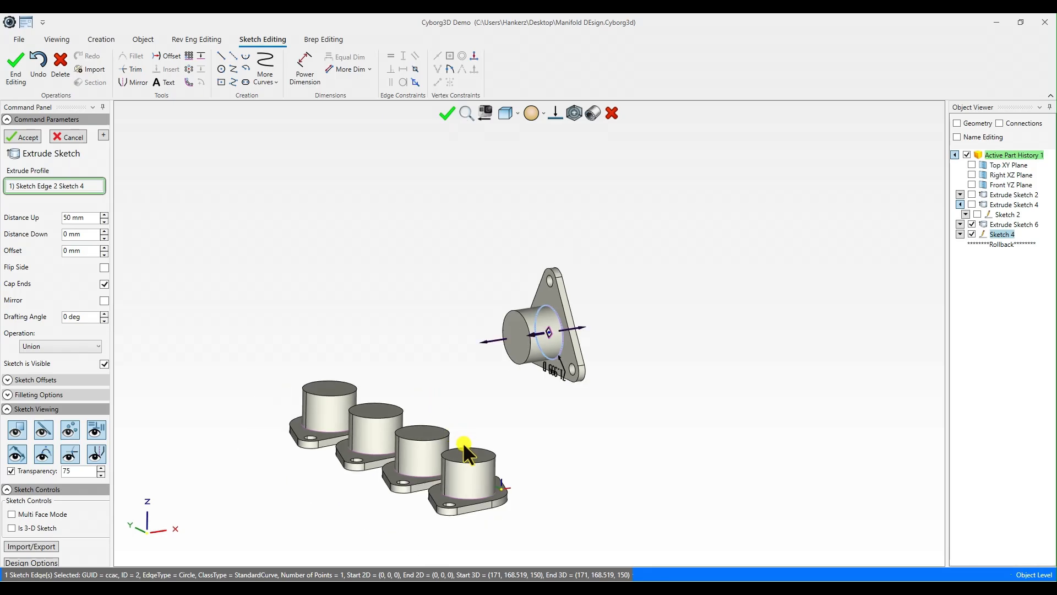
left_click_drag(86, 218, 0, 230)
left_click(22, 138)
Create a new Sub-D object, accepting Draw Sub-D without drawing any edges.
middle_click_drag(608, 464, 455, 295)
scroll(455, 295, "down", 2)
left_click(98, 41)
left_click(67, 74)
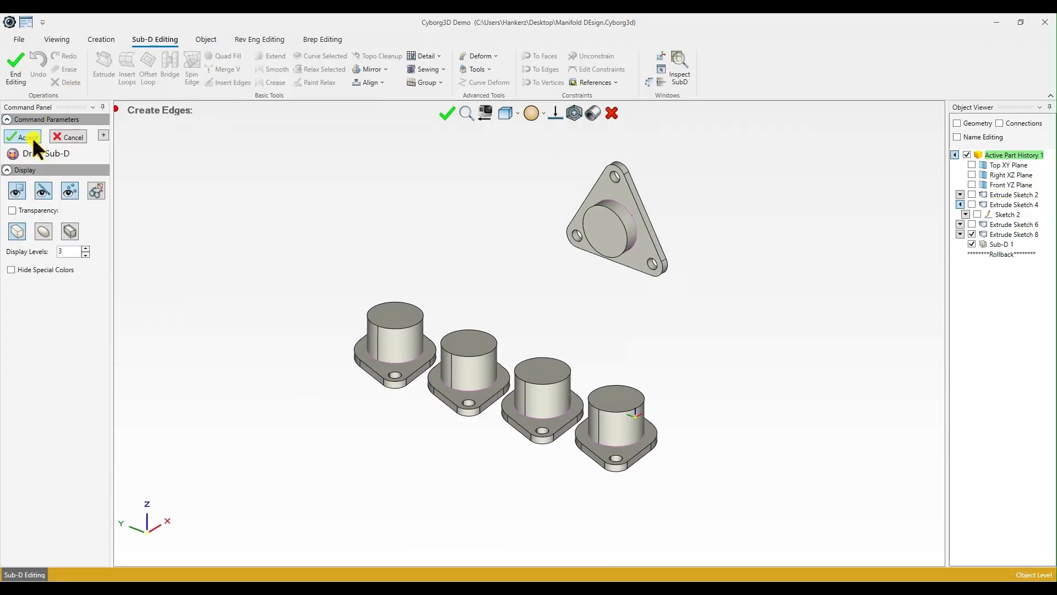
left_click(31, 137)
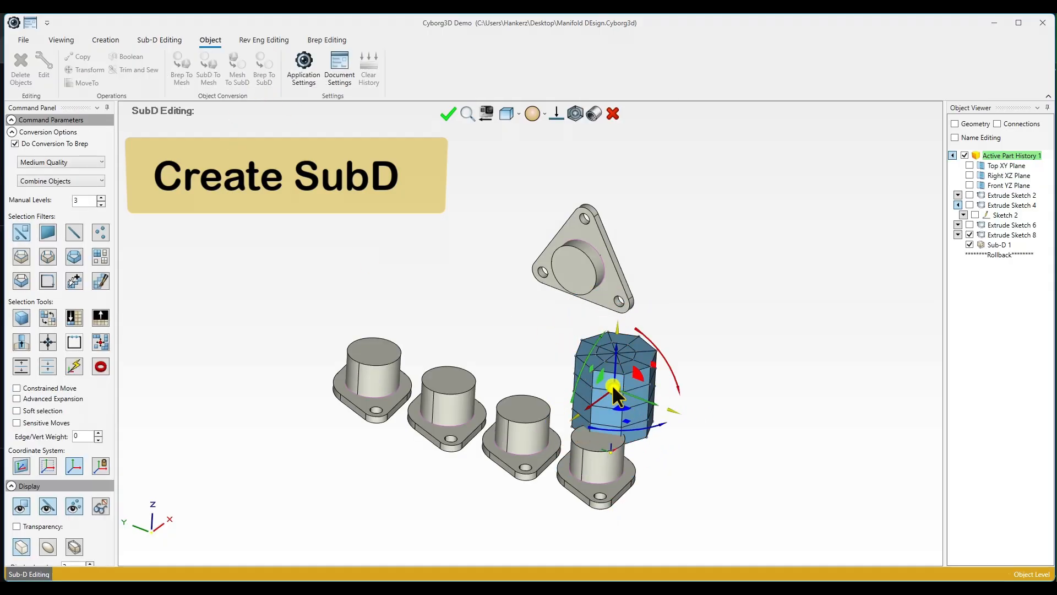
Delete the closed end faces of the Sub-D cylinder.
middle_click_drag(612, 384, 595, 448)
key("Delete")
key("Delete")
Select the whole Sub-D cylinder, scale it to the bore diameter and seat it concentrically on the end port flange's stub.
left_click_drag(329, 292, 669, 562)
scroll(559, 392, "up", 2)
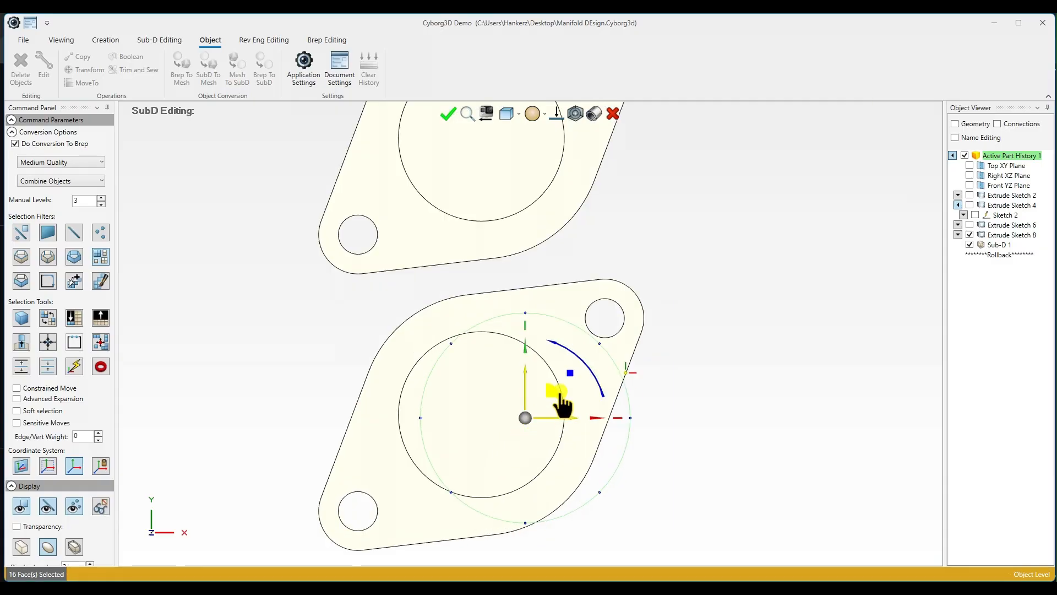
left_click_drag(558, 393, 491, 416)
left_click_drag(482, 415, 481, 429)
left_click_drag(482, 389, 483, 386)
scroll(530, 432, "down", 4)
middle_click_drag(530, 432, 560, 315)
left_click_drag(511, 313, 510, 361)
middle_click_drag(573, 121, 515, 286)
scroll(514, 366, "up", 4)
Copy the Sub-D ring onto the neighbouring port's stub and onto the triangular flange's stub, centring it on the outlet bore.
left_click(21, 342)
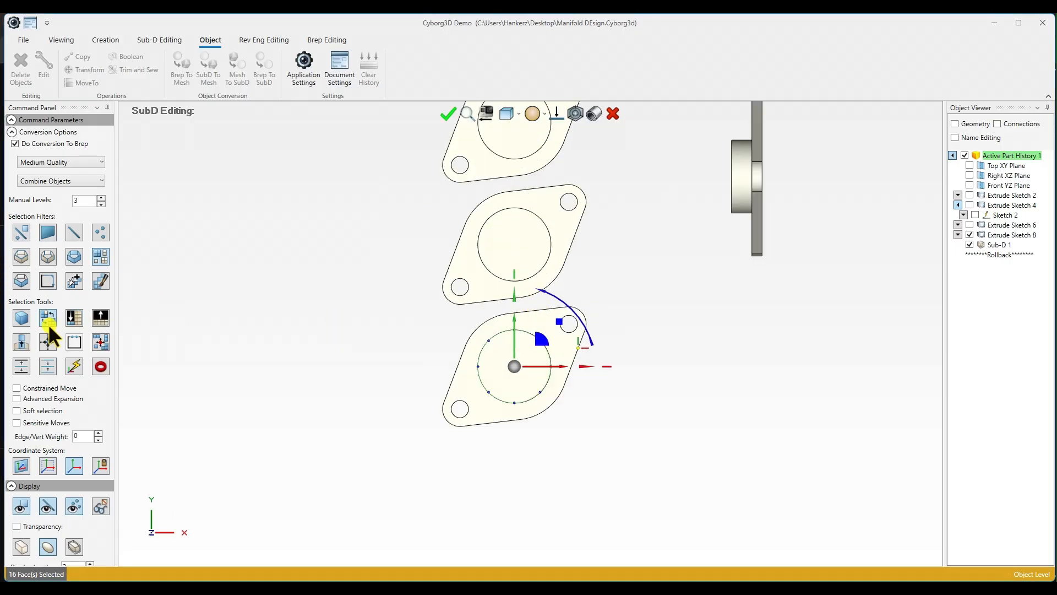
left_click_drag(543, 338, 544, 216)
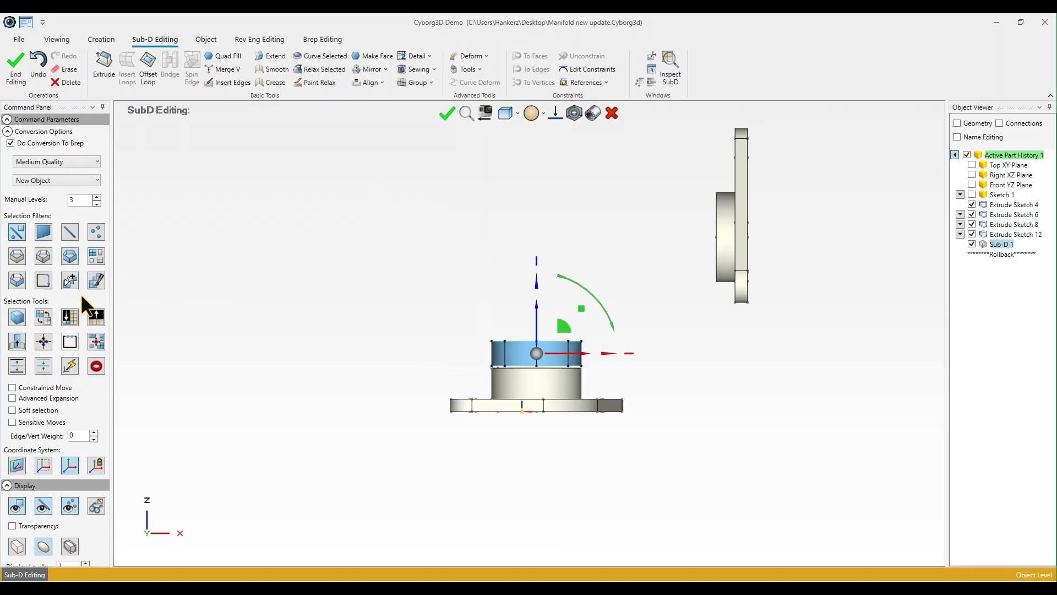
left_click_drag(536, 354, 649, 236)
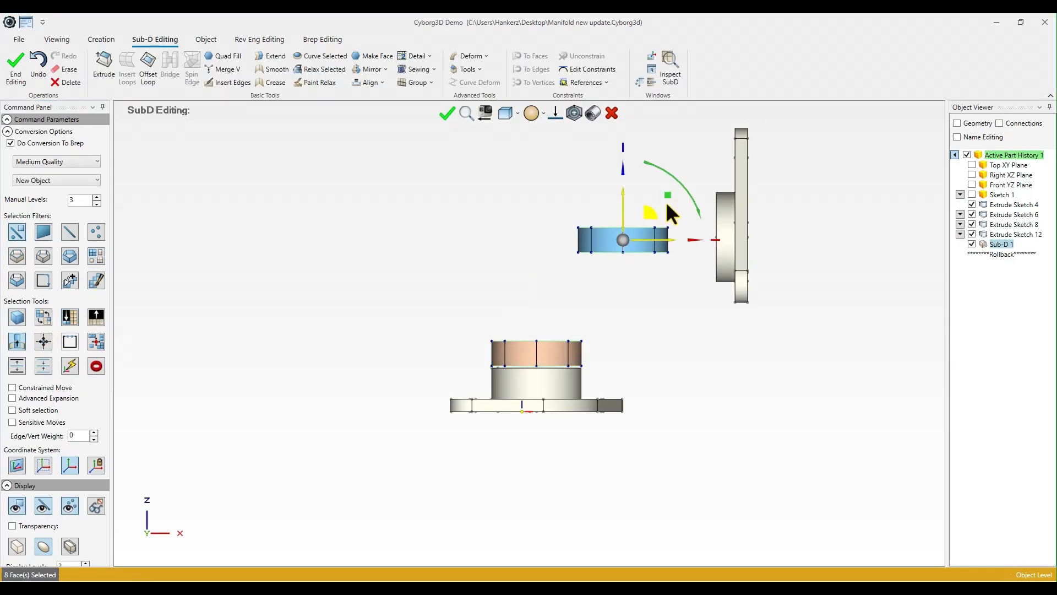
left_click_drag(665, 201, 733, 215)
scroll(731, 253, "up", 4)
middle_click_drag(732, 253, 609, 271)
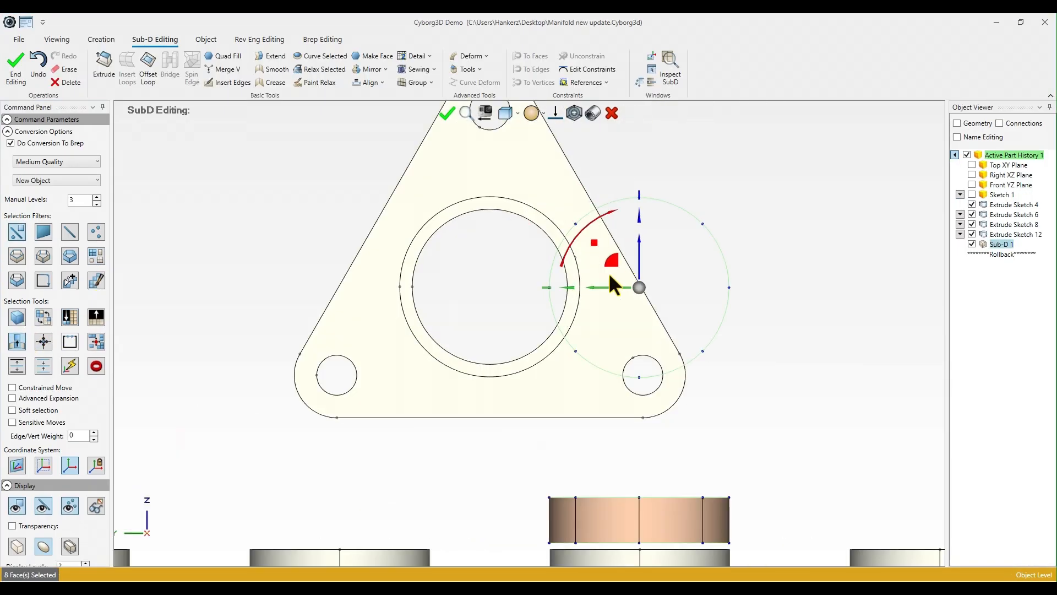
left_click_drag(609, 269, 460, 263)
scroll(468, 286, "down", 4)
middle_click_drag(507, 314, 512, 242)
Bridge the open edge loops of the inner port's ring and the outlet ring into a curved tube.
left_click(504, 467)
scroll(567, 308, "up", 2)
right_click(591, 242)
left_click(591, 242)
left_click(424, 462, "shift")
right_click(548, 319)
left_click(653, 300)
left_click(103, 167)
scroll(528, 341, "down", 3)
left_click(103, 167)
key("Return")
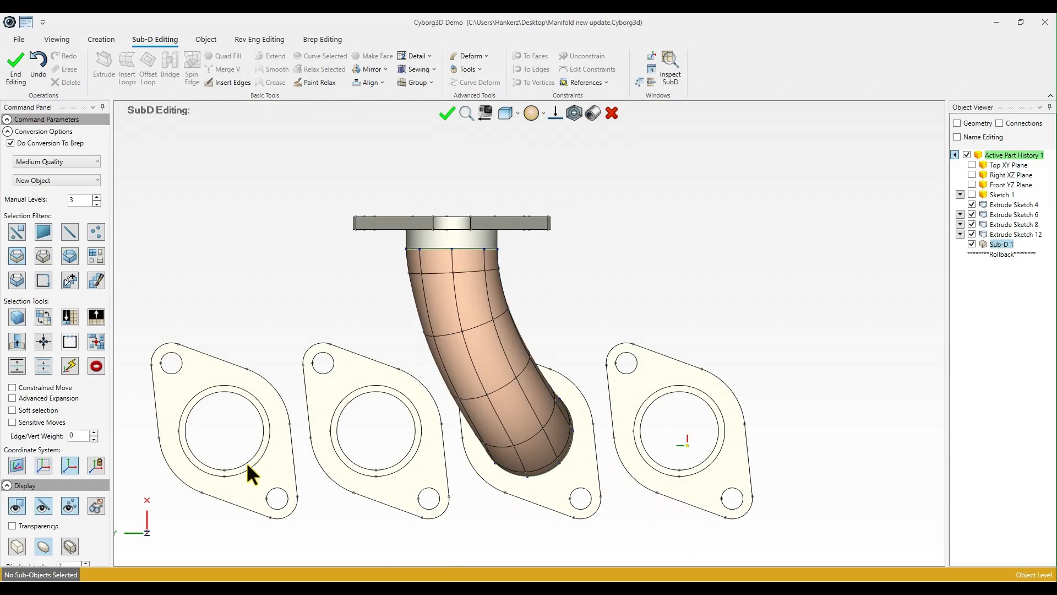
Planar-slice the tube along the centre line of the triangular flange, working in box display.
left_click(21, 547)
scroll(397, 241, "up", 5)
left_click(44, 549)
left_click(19, 549)
left_click(471, 70)
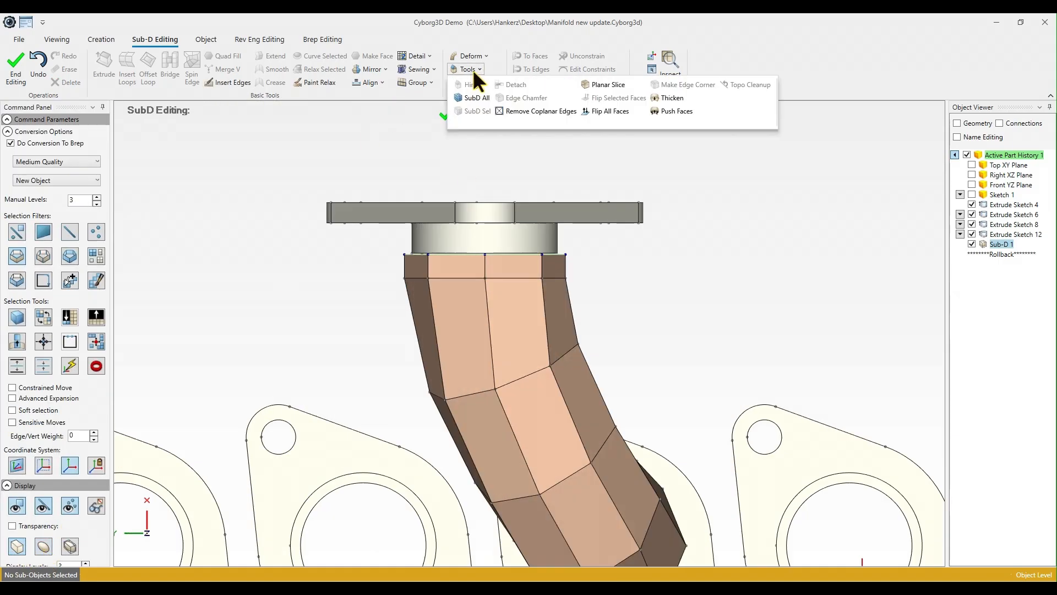
left_click(610, 86)
scroll(484, 243, "up", 5)
scroll(512, 302, "down", 3)
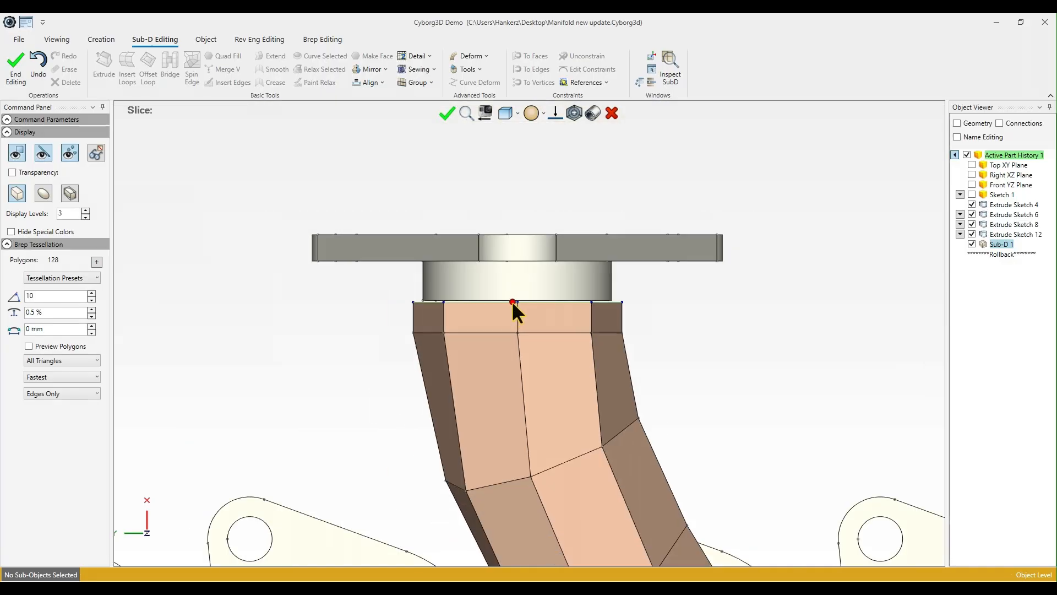
left_click(512, 284)
scroll(509, 358, "down", 3)
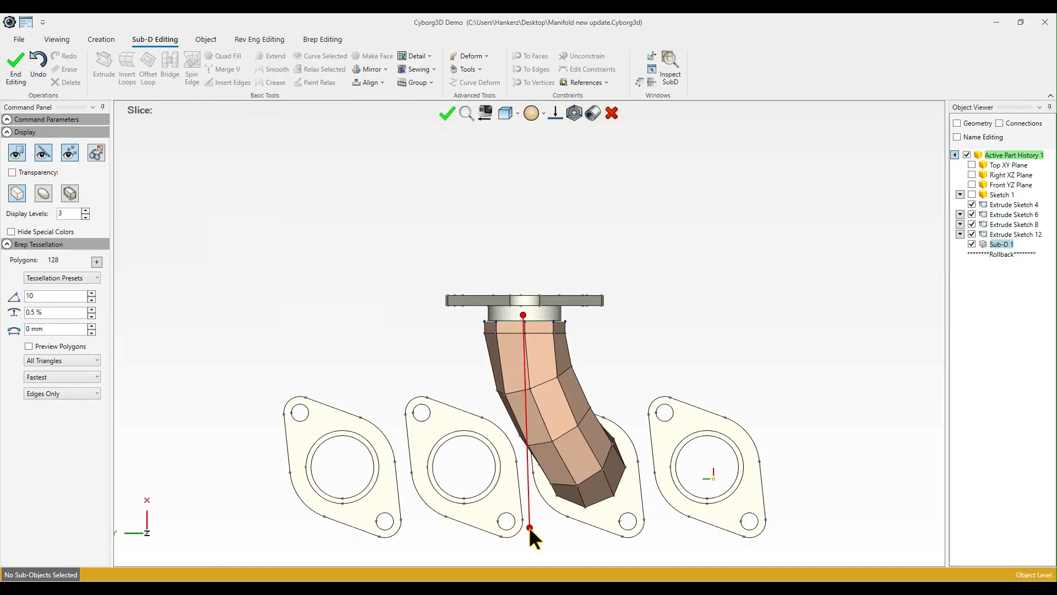
left_click(514, 547)
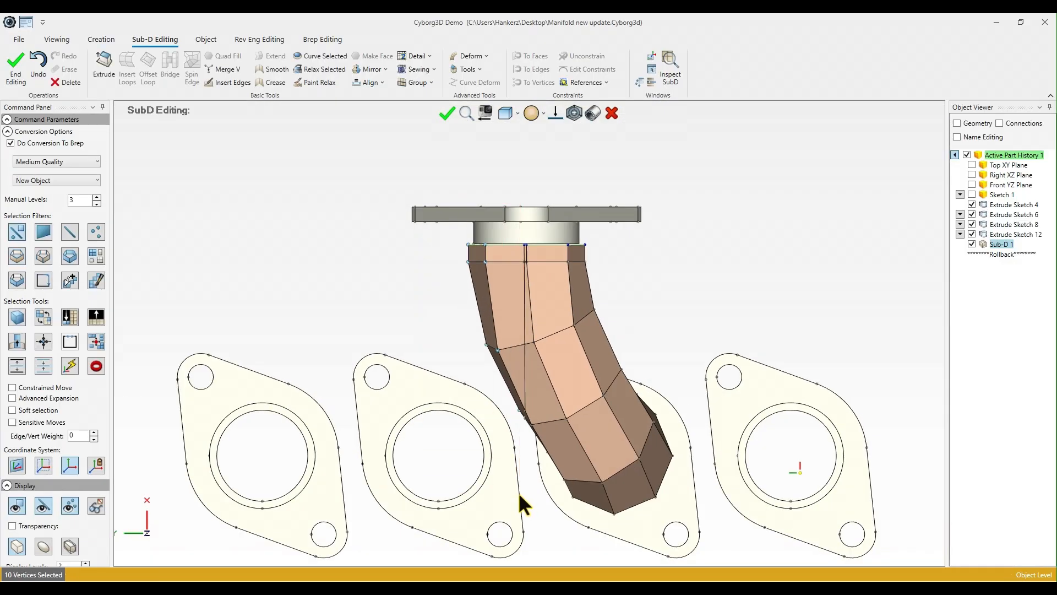
Remove the part of the tube lying beyond the slice line, away from its port.
scroll(496, 506, "up", 5)
middle_click_drag(471, 511, 490, 334)
scroll(512, 330, "down", 2)
right_click(517, 135)
left_click(553, 150)
Select the open boundary edges along the slice and flatten them by scaling to 0.01 %.
left_click(42, 283)
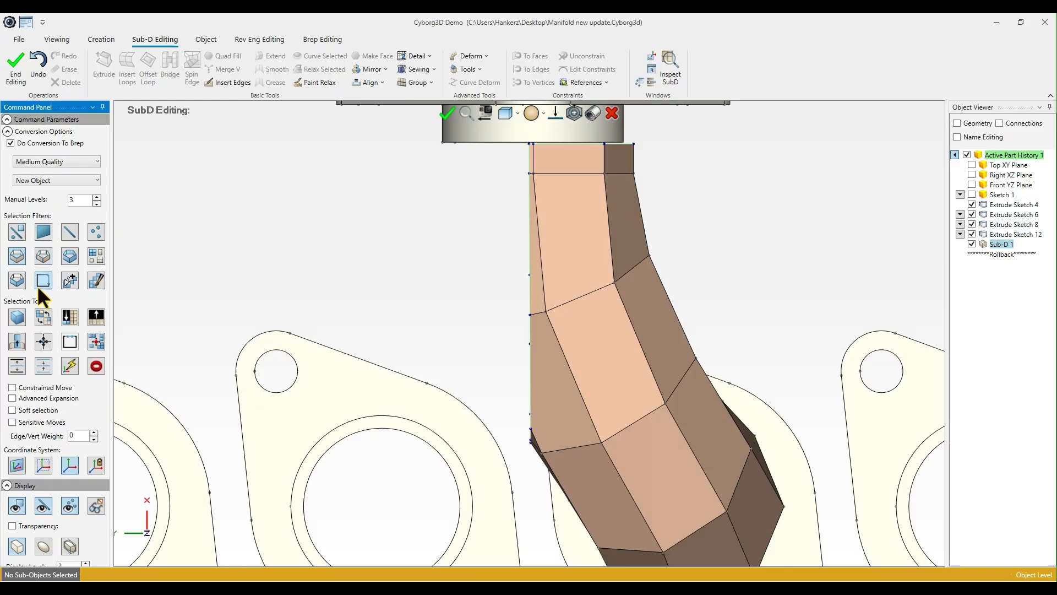
left_click(529, 250)
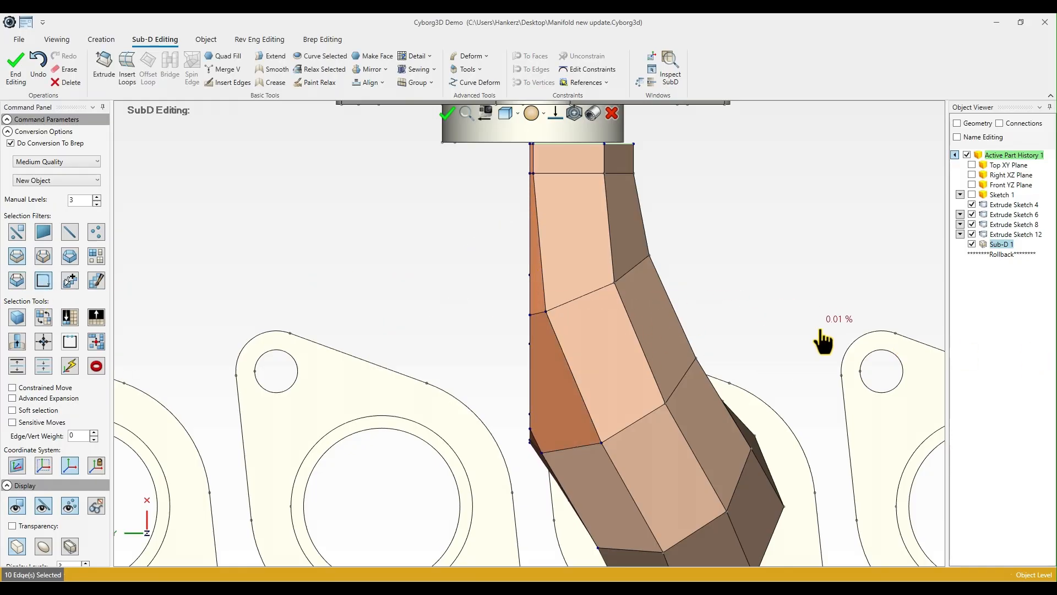
left_click(454, 238)
Mirror the half tube across the sliced boundary onto the other inner port and switch to smooth display.
left_click(528, 257)
left_click(529, 347)
mouse_move(514, 344)
middle_mouse_down()
mouse_move(531, 342)
mouse_move(515, 349)
middle_mouse_up()
left_click(371, 69)
left_click(376, 85)
scroll(603, 397, "down", 2)
left_click(447, 113)
middle_click_drag(551, 407, 551, 264)
scroll(529, 330, "down", 3)
left_click(43, 546)
middle_click_drag(526, 352, 496, 330)
Select the ring of faces at the port end of the tube and copy it to the adjacent outer port.
scroll(518, 301, "up", 6)
left_click(70, 256)
scroll(478, 424, "up", 4)
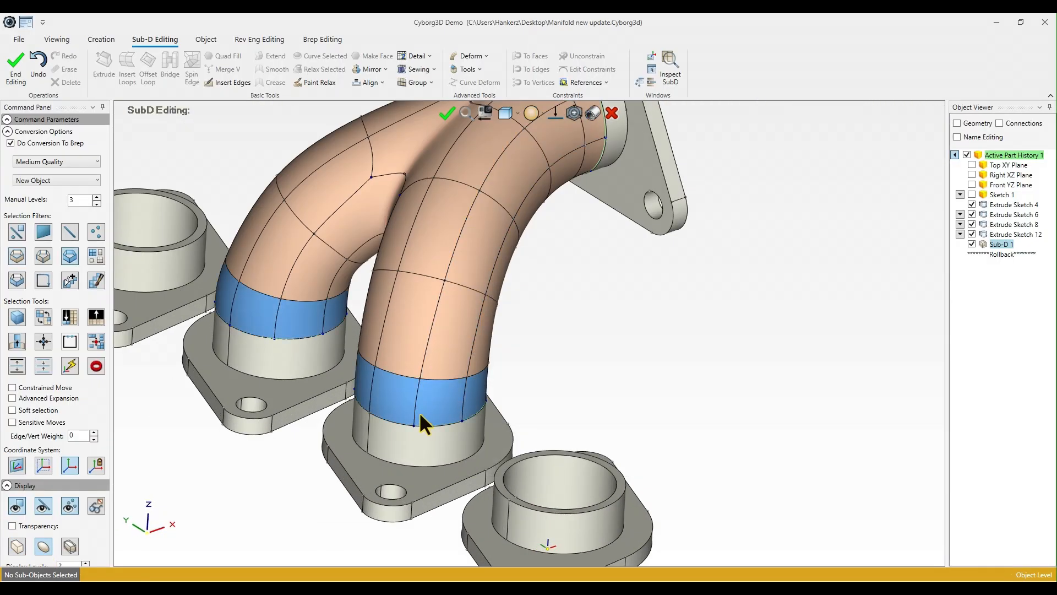
left_click(418, 412)
scroll(468, 385, "down", 3)
left_click_drag(479, 391, 571, 453)
Align the copied ring concentrically with the outer port's stub, checking it in box and smooth display.
left_click(17, 547)
left_click(505, 112)
scroll(512, 407, "up", 4)
left_click_drag(510, 408, 512, 414)
left_click(43, 546)
middle_click_drag(512, 414, 537, 380)
right_click(536, 381)
scroll(517, 408, "down", 3)
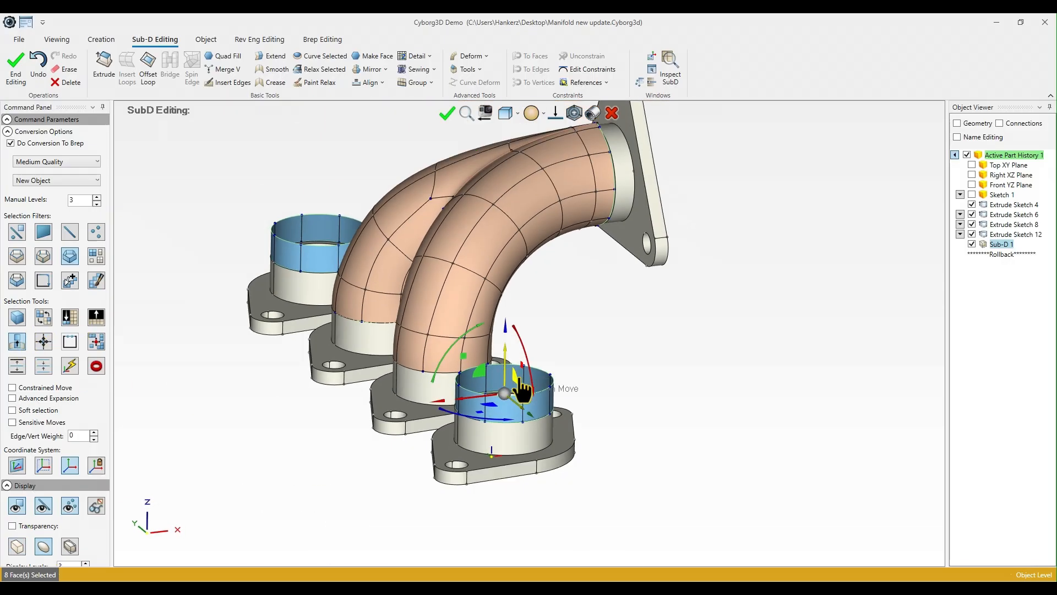
Copy the outer port's ring upward, turn it on its side and position it near the outlet flange.
left_click_drag(519, 387, 520, 274)
middle_click_drag(520, 274, 527, 256)
left_click_drag(467, 271, 308, 271)
left_click_drag(322, 214, 281, 366)
middle_click_drag(454, 327, 564, 264)
left_click_drag(564, 204, 714, 203)
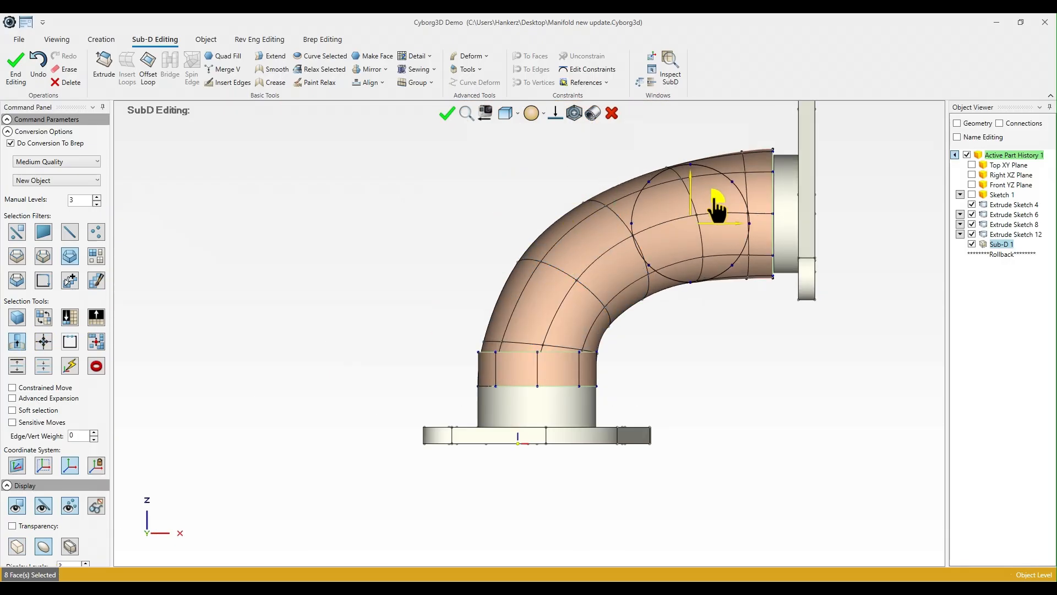
Shift and rotate the copied ring so it sits angled beside the inner tube just before the outlet flange.
middle_click_drag(755, 205, 455, 238)
scroll(478, 277, "down", 2)
left_click_drag(478, 232, 551, 213)
left_click_drag(505, 264, 461, 259)
left_click_drag(434, 227, 446, 247)
Bridge the outer port's ring to the angled ring near the outlet with 4 segments and start and end weights of 100.
scroll(424, 270, "up", 2)
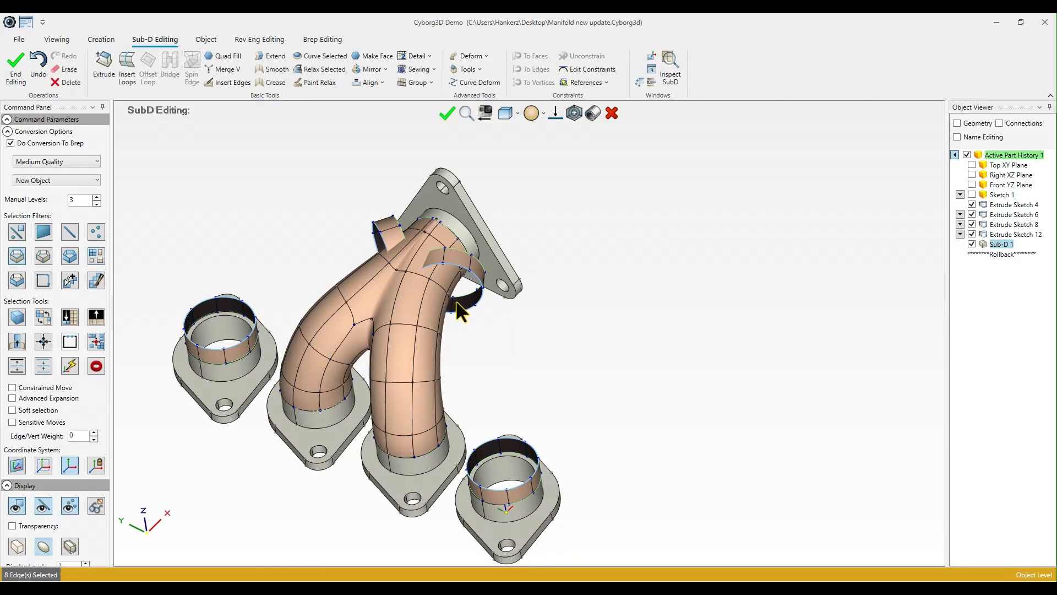
left_click(626, 258)
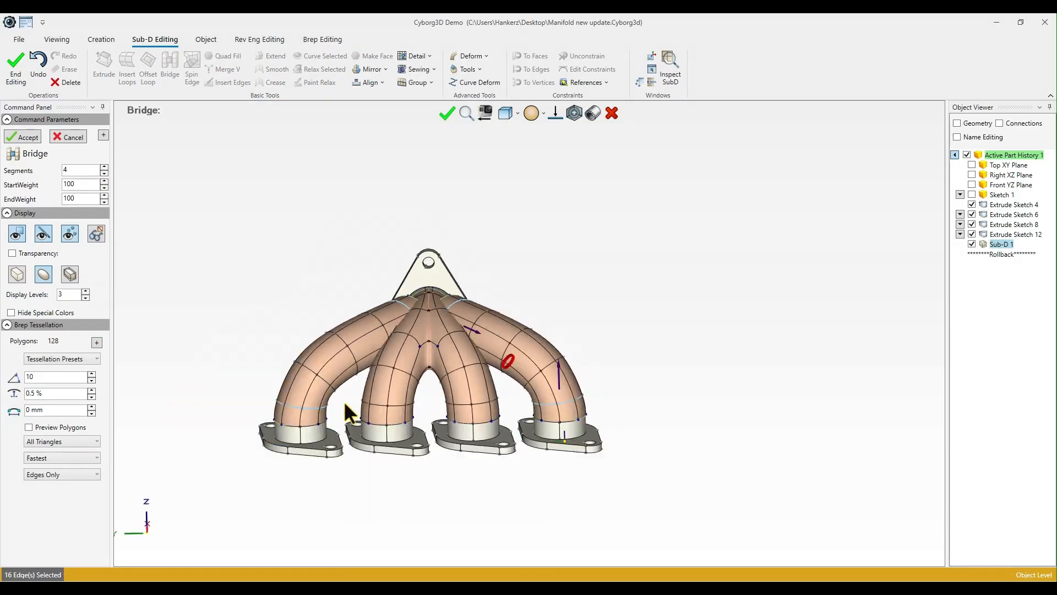
left_click(26, 137)
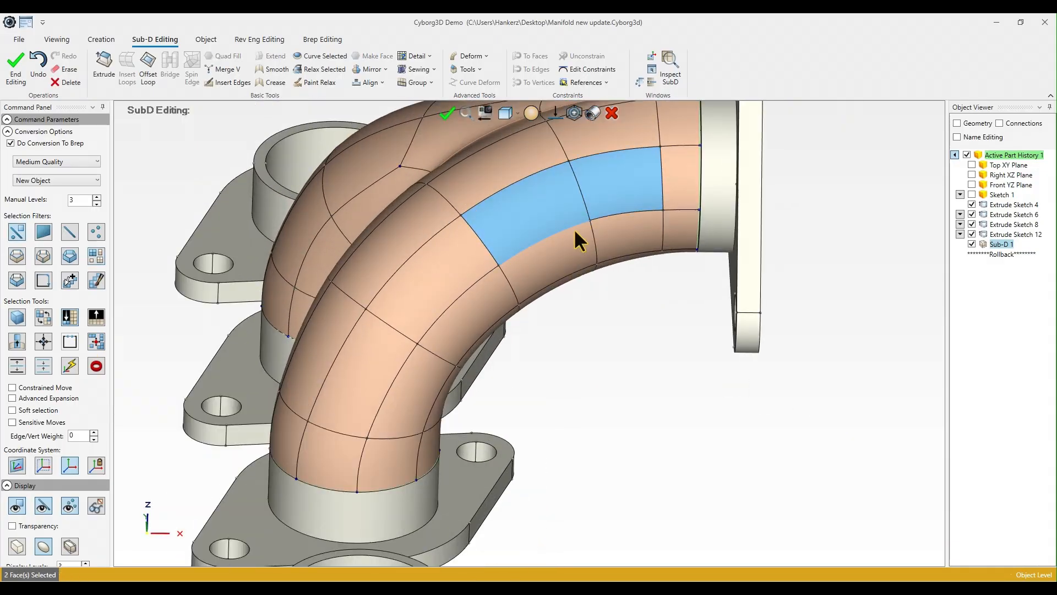
right_click(598, 242)
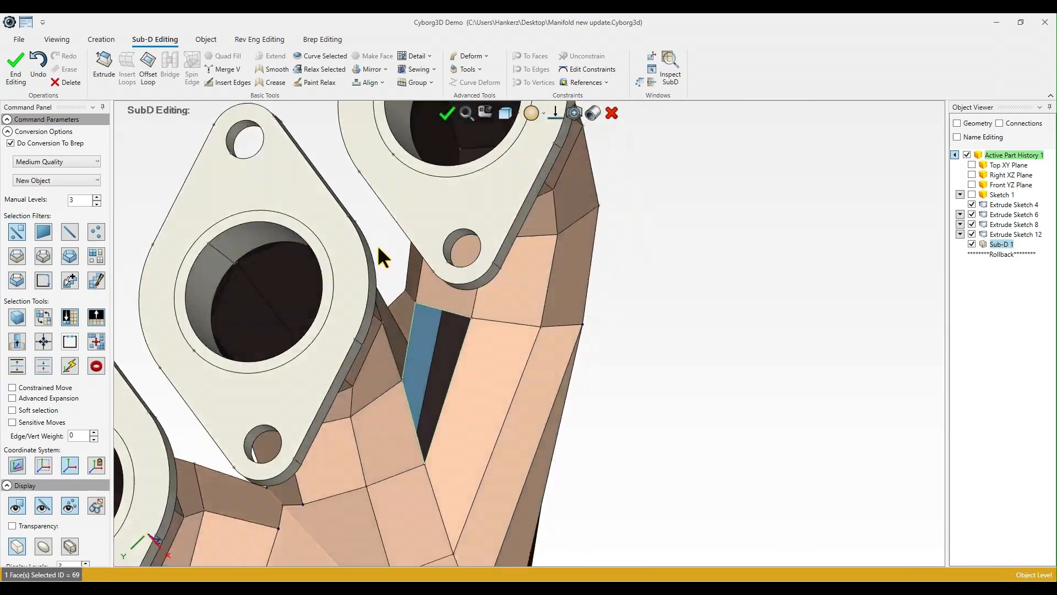
right_click_drag(378, 245, 517, 243)
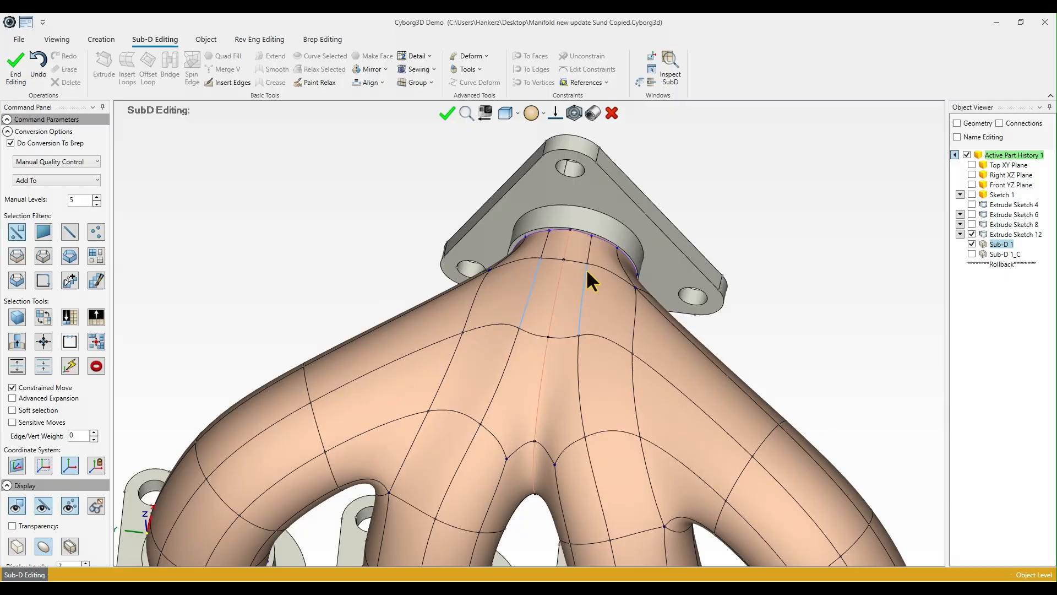
Display the surface edges and select the adjoining loop edges across the manifold neck beside the triangular flange's stub.
left_click(578, 278)
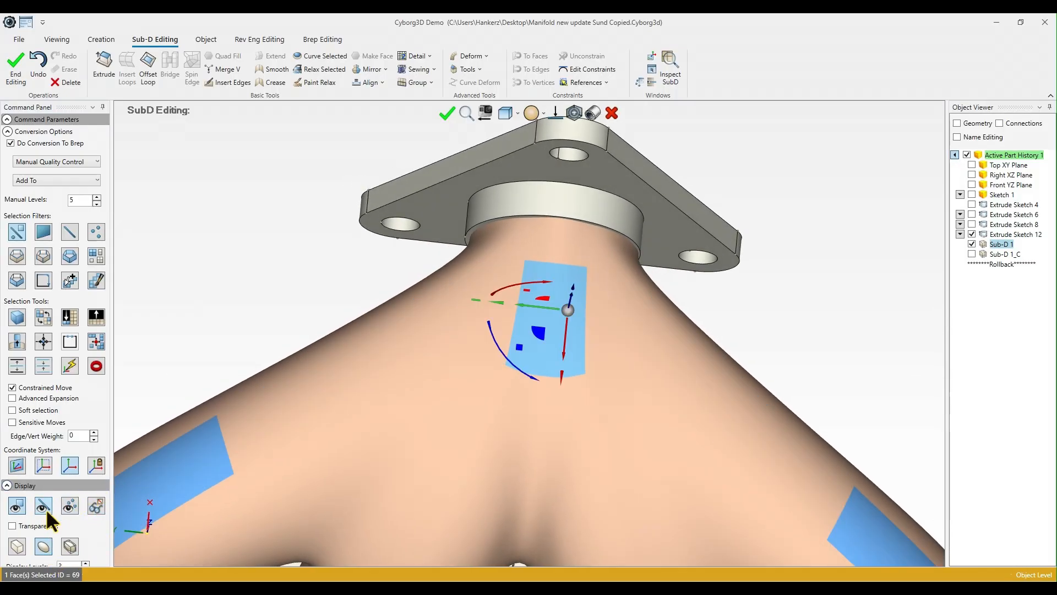
left_click(44, 506)
left_click(507, 259)
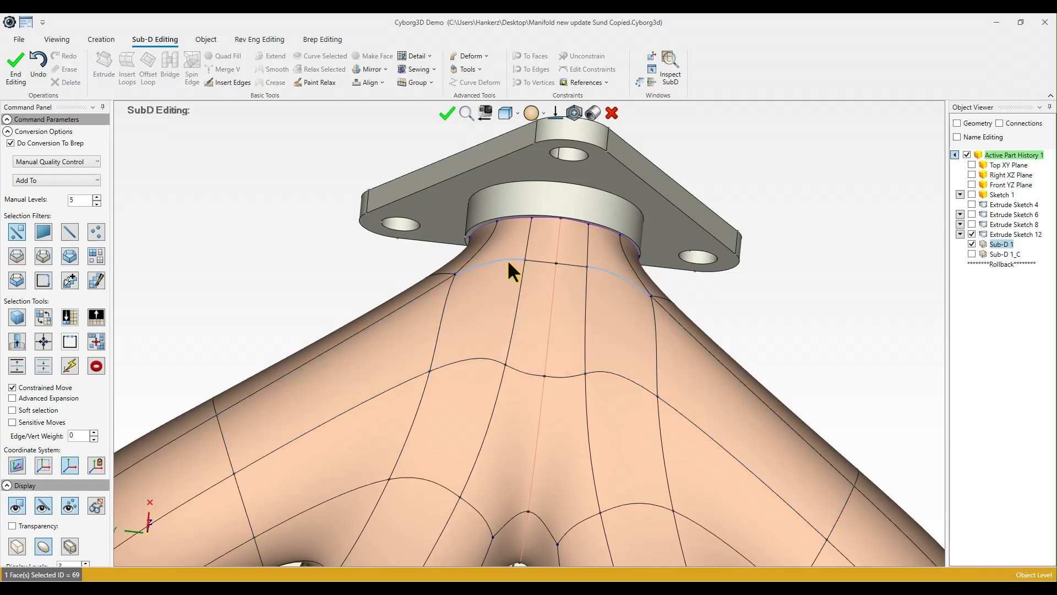
left_click(548, 262, "ctrl")
right_click(587, 278)
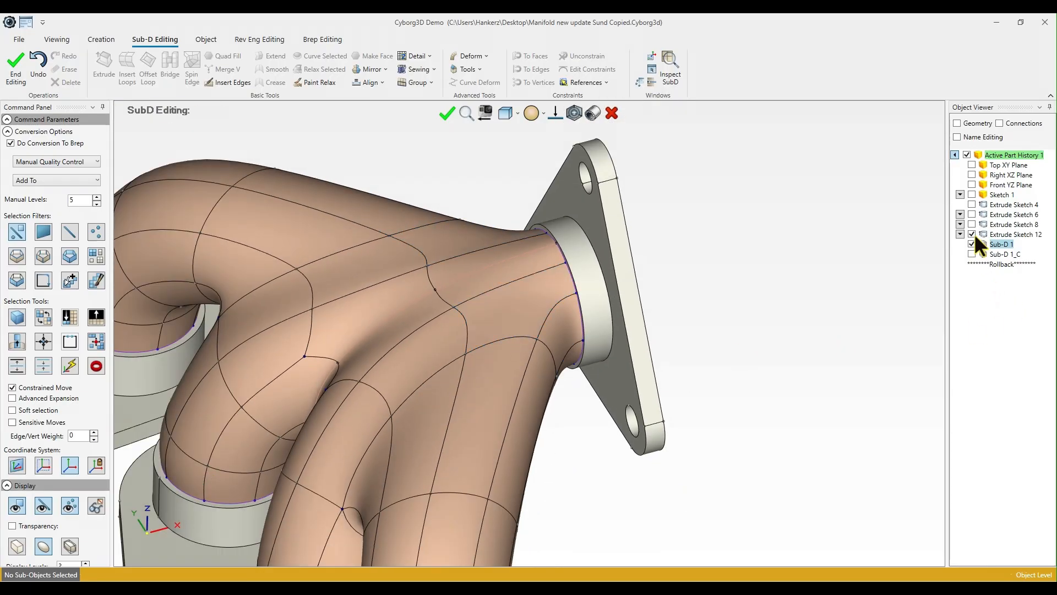
Hide the flange body Extrude Sketch 12 and thicken all manifold faces with a distance of -10.
left_click(972, 234)
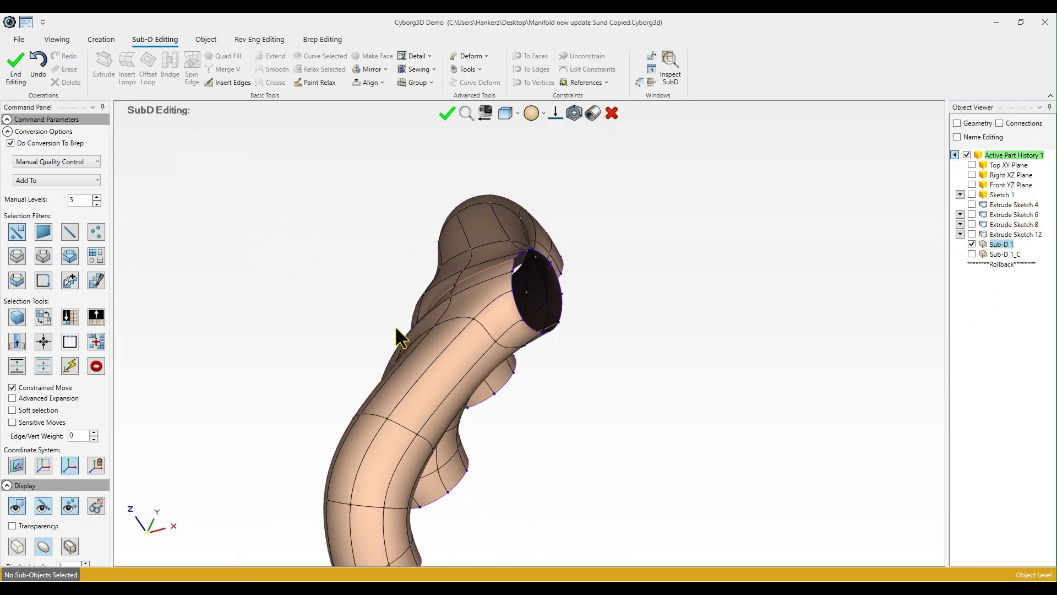
middle_click_drag(495, 244, 426, 240)
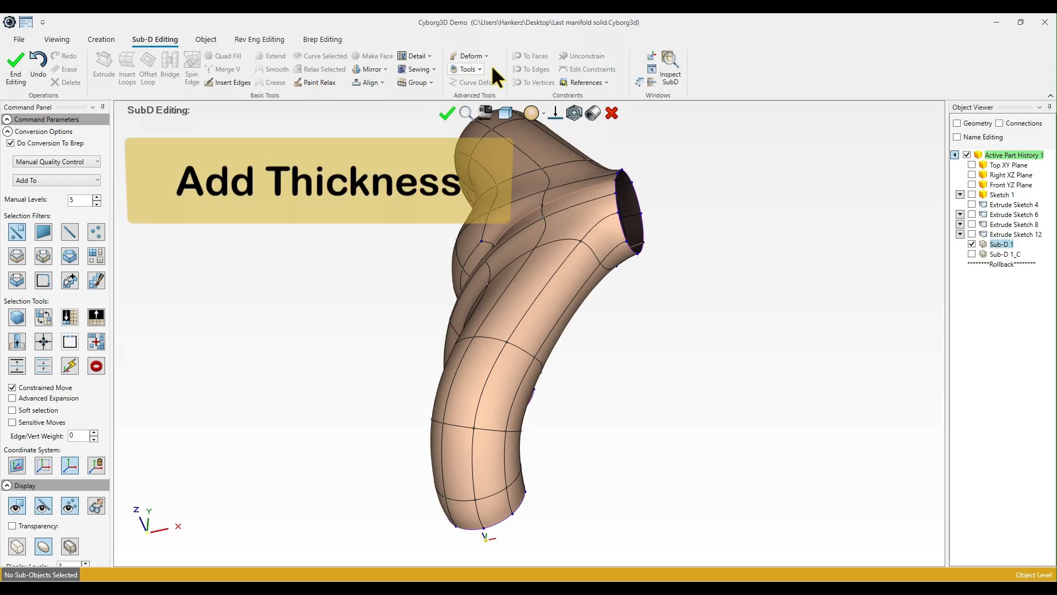
left_click(668, 98)
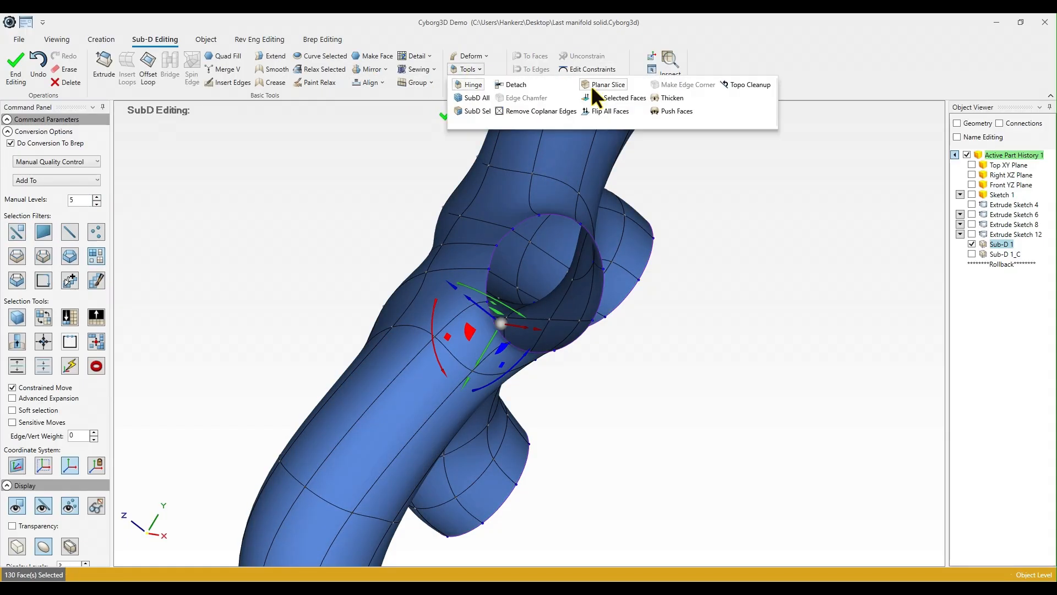
left_click(669, 98)
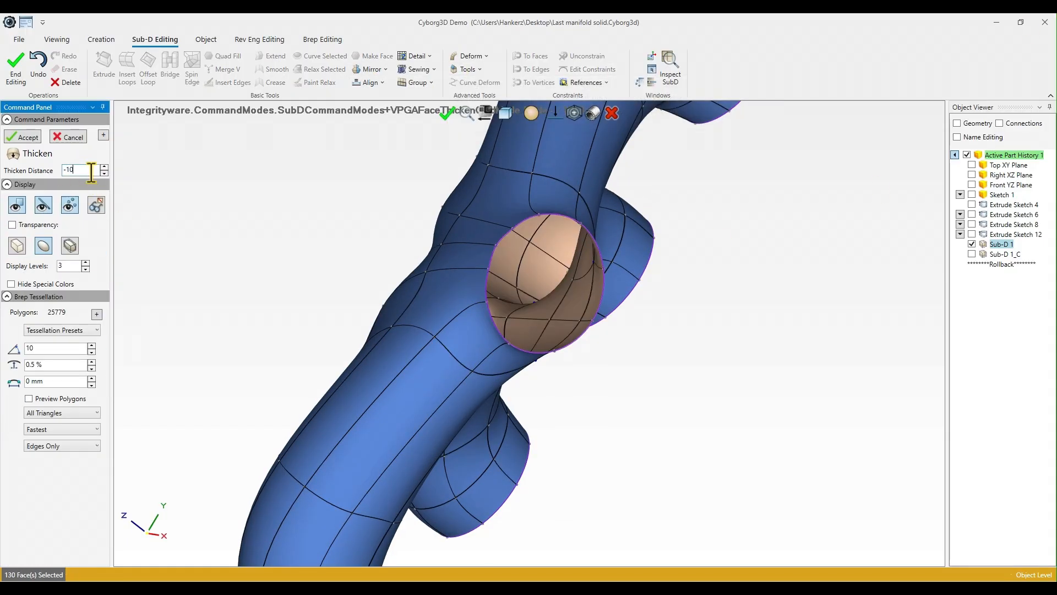
key("Return")
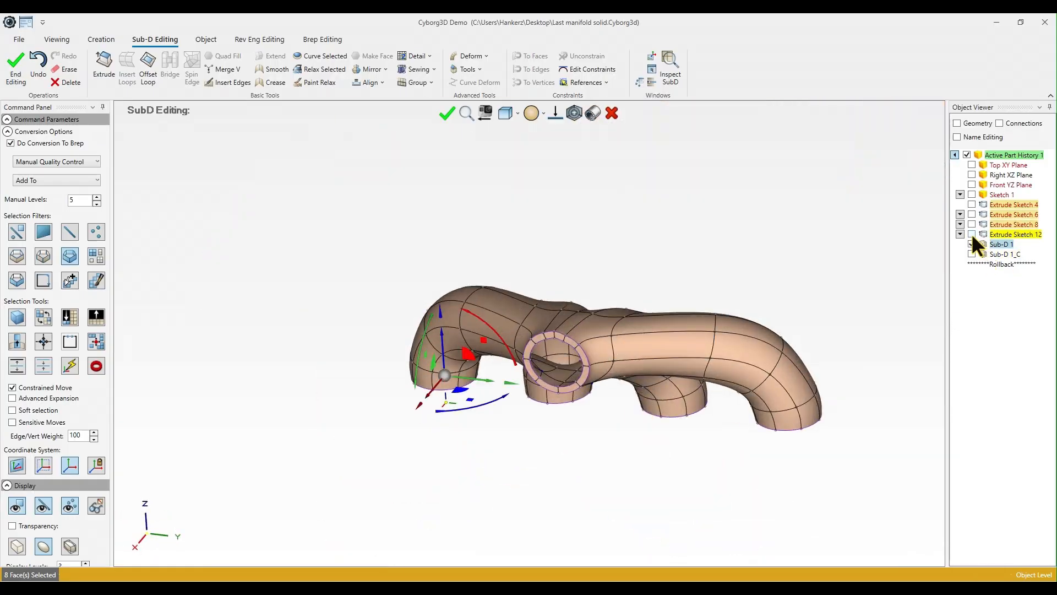
Show the flange body Extrude Sketch 12 and examine from several sides how the thickened tubes meet the flanges.
left_click(972, 234)
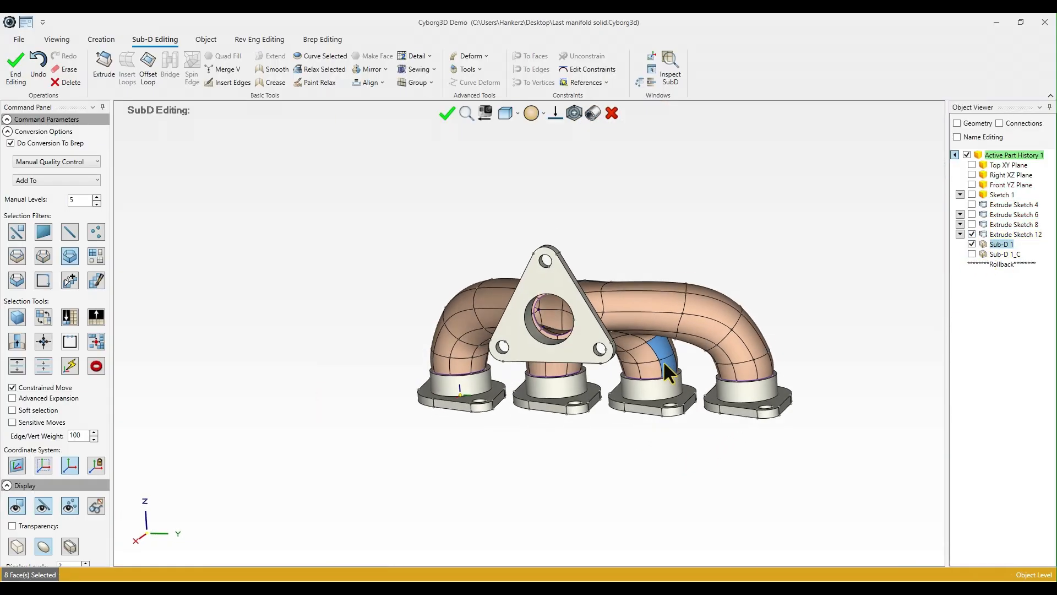
middle_click_drag(663, 361, 554, 319)
scroll(554, 319, "up", 5)
middle_click_drag(649, 285, 821, 297)
scroll(465, 361, "down", 5)
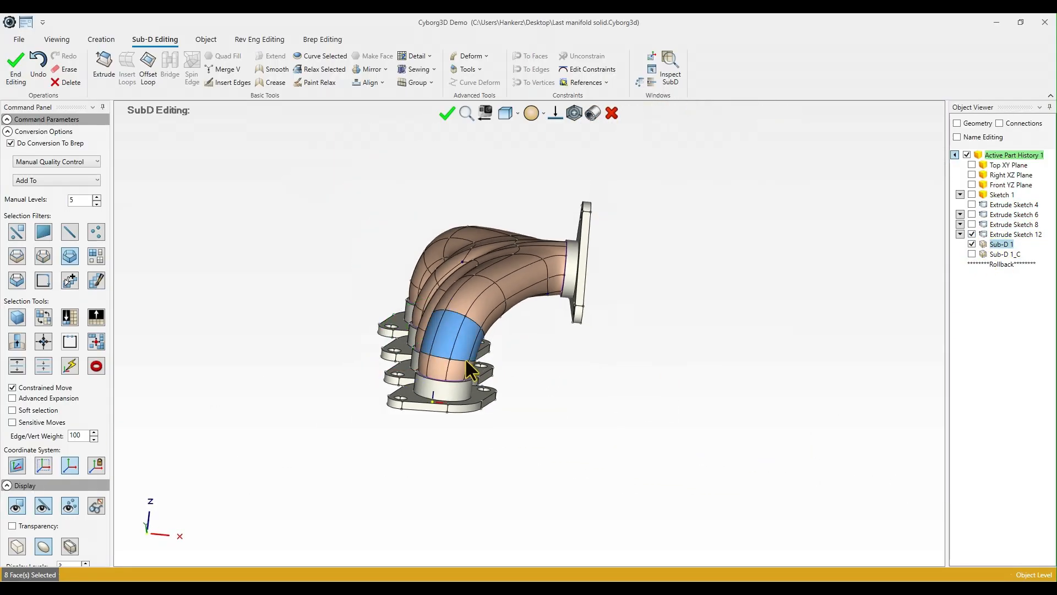
middle_click_drag(465, 362, 548, 370)
scroll(322, 315, "up", 4)
left_click(322, 315)
left_click(380, 297)
middle_click_drag(322, 316, 400, 304)
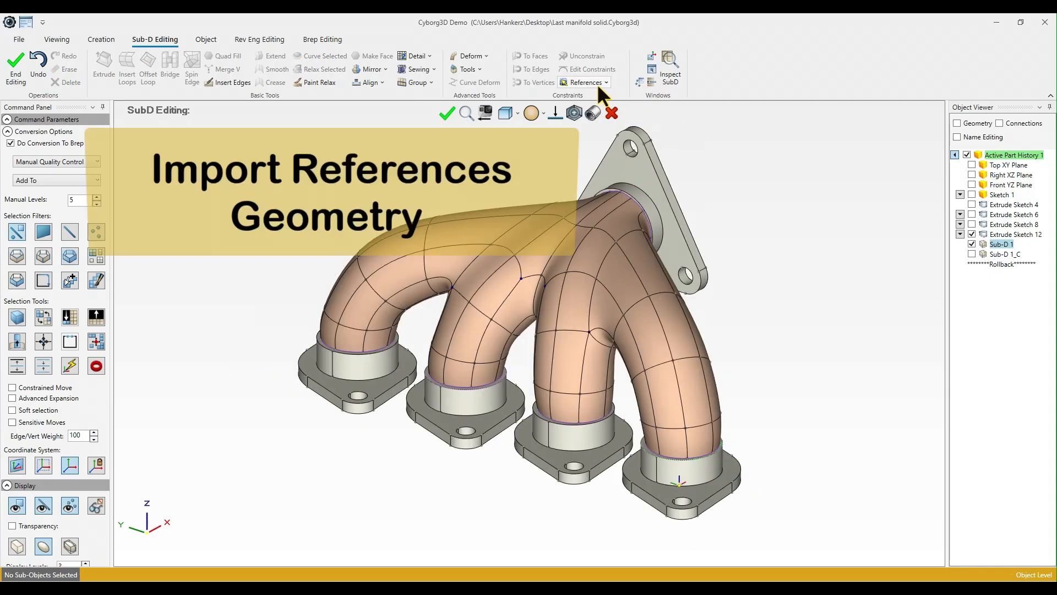
Import the outer and inner cylindrical faces of the four port stubs and the outlet stub as reference geometry.
left_click(597, 84)
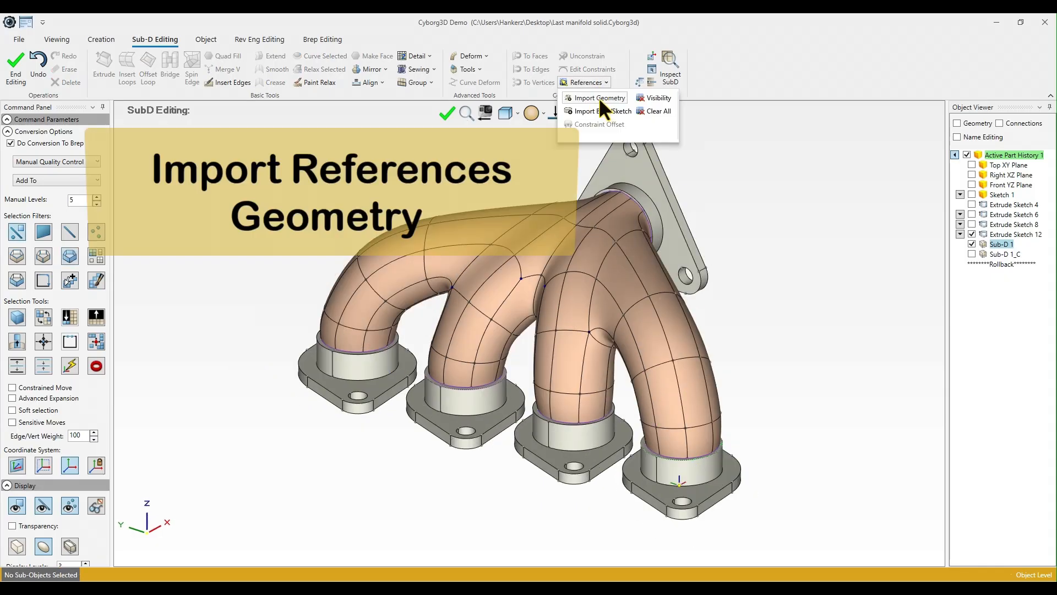
left_click(599, 97)
left_click(506, 427)
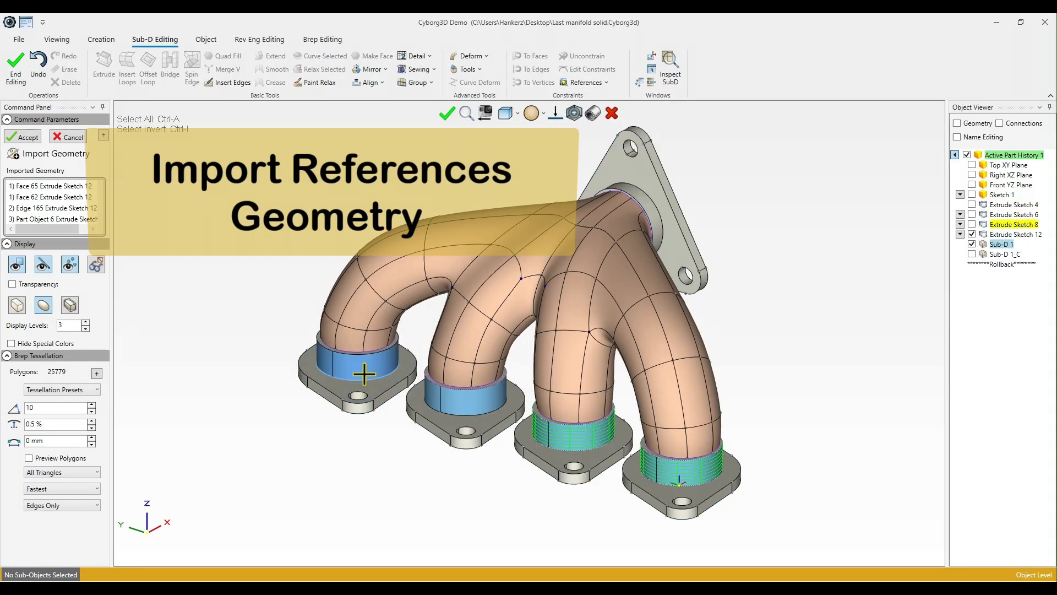
middle_click_drag(372, 372, 705, 272)
left_click(580, 314)
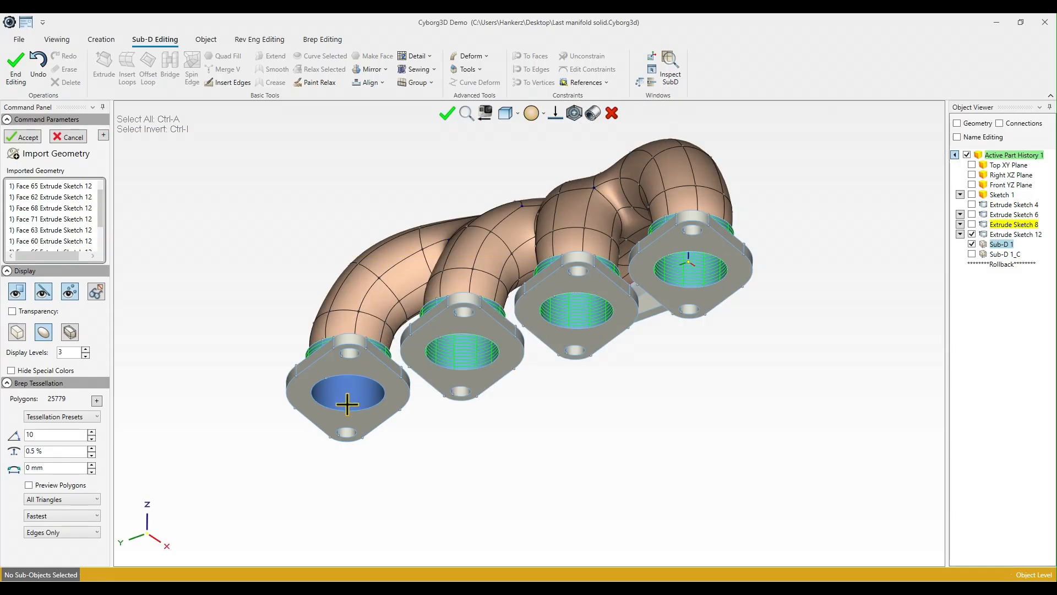
mouse_move(475, 223)
middle_mouse_down()
mouse_move(472, 337)
mouse_move(625, 326)
mouse_move(452, 319)
mouse_move(672, 208)
mouse_move(615, 402)
mouse_move(550, 364)
middle_mouse_up()
left_click(19, 137)
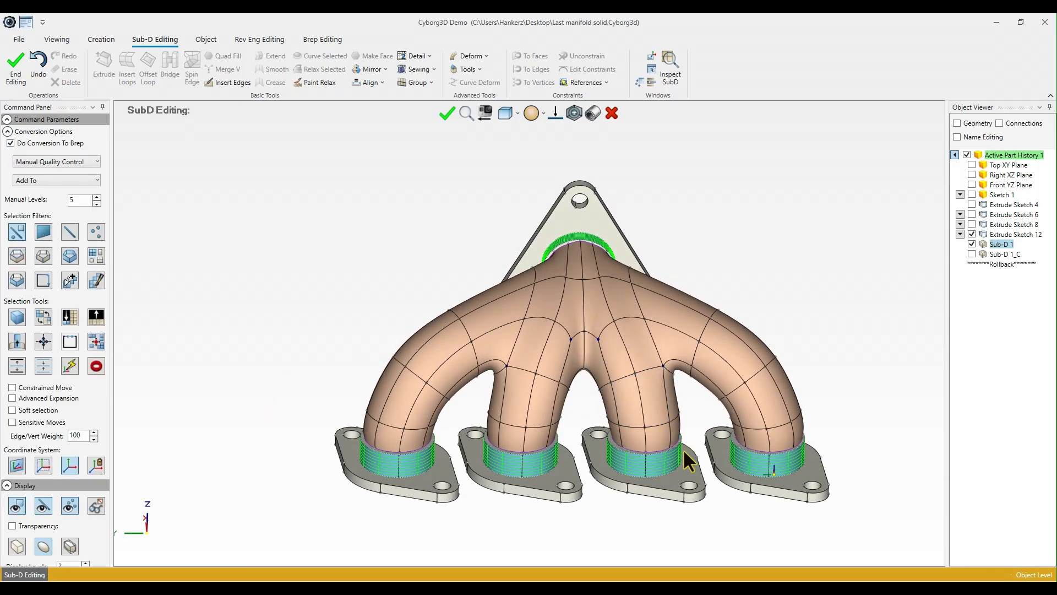
Select the outer edge loops at all five tube openings and constrain them to the imported stub references.
middle_click_drag(683, 448, 430, 392)
scroll(361, 353, "up", 5)
middle_click_drag(359, 355, 632, 464)
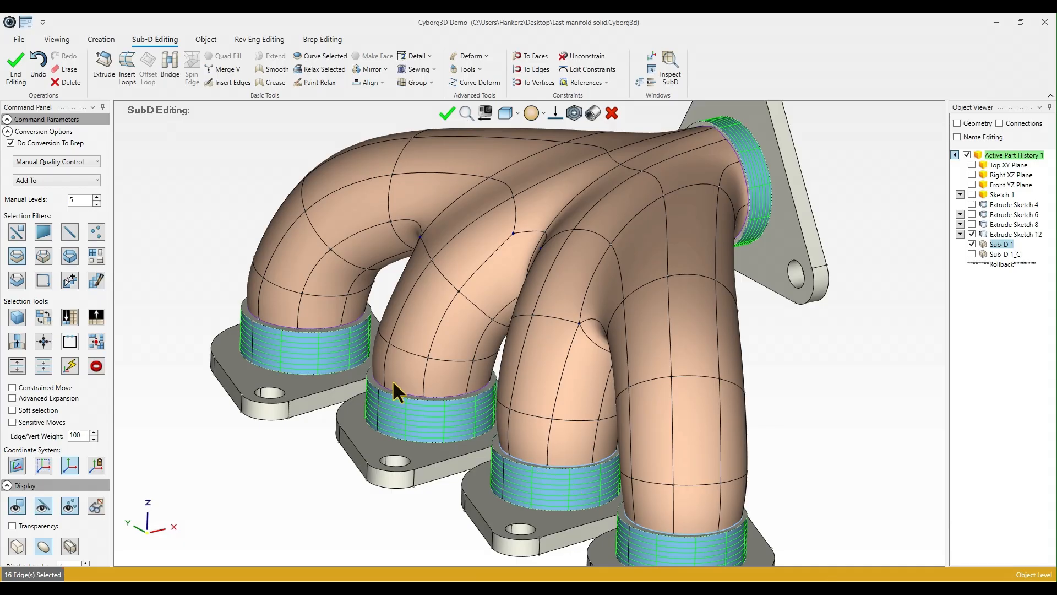
left_click(321, 329)
middle_click_drag(321, 330, 266, 164)
left_click(265, 160)
middle_click_drag(468, 279, 520, 223)
middle_click_drag(764, 442, 697, 353)
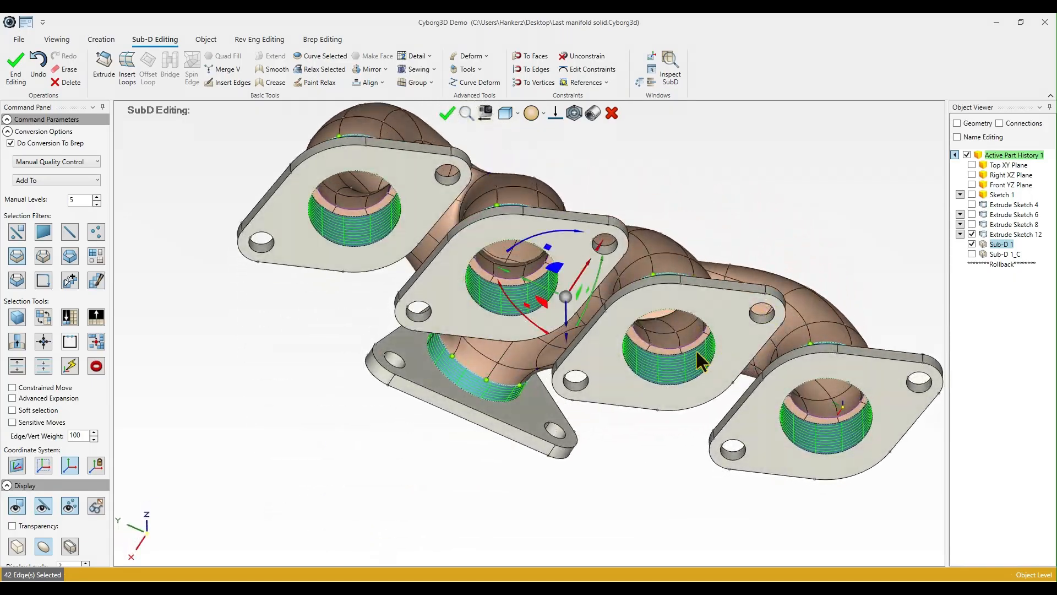
Select the inner edge loops at all five tube openings and constrain them to the stubs' inner references.
left_click(371, 205)
middle_click_drag(371, 205, 710, 296)
left_click(738, 362)
middle_click_drag(739, 362, 649, 162)
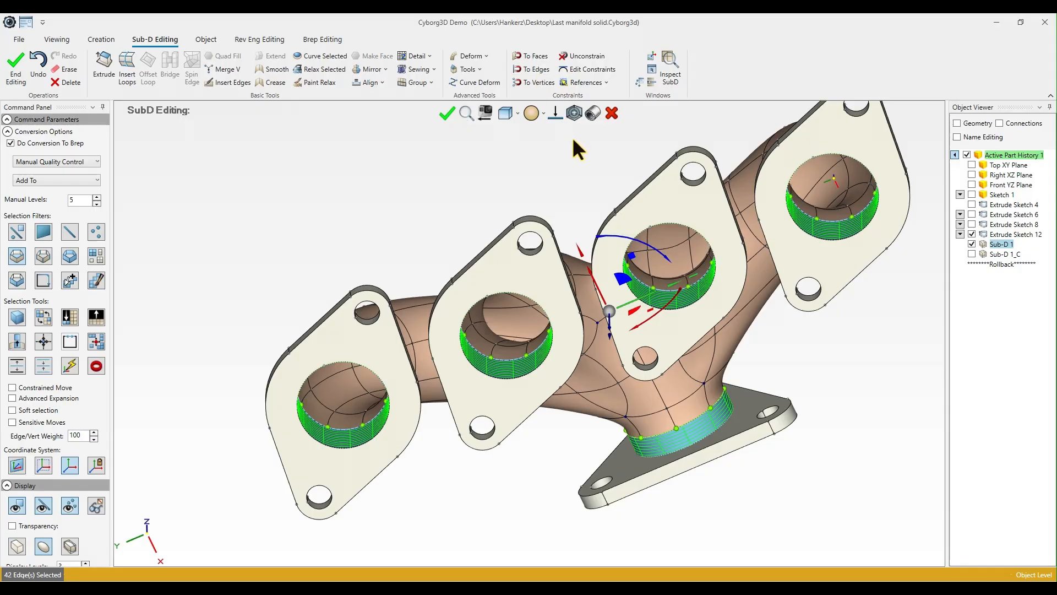
middle_click_drag(572, 137, 490, 553)
scroll(754, 237, "up", 4)
scroll(754, 239, "down", 5)
scroll(488, 552, "up", 4)
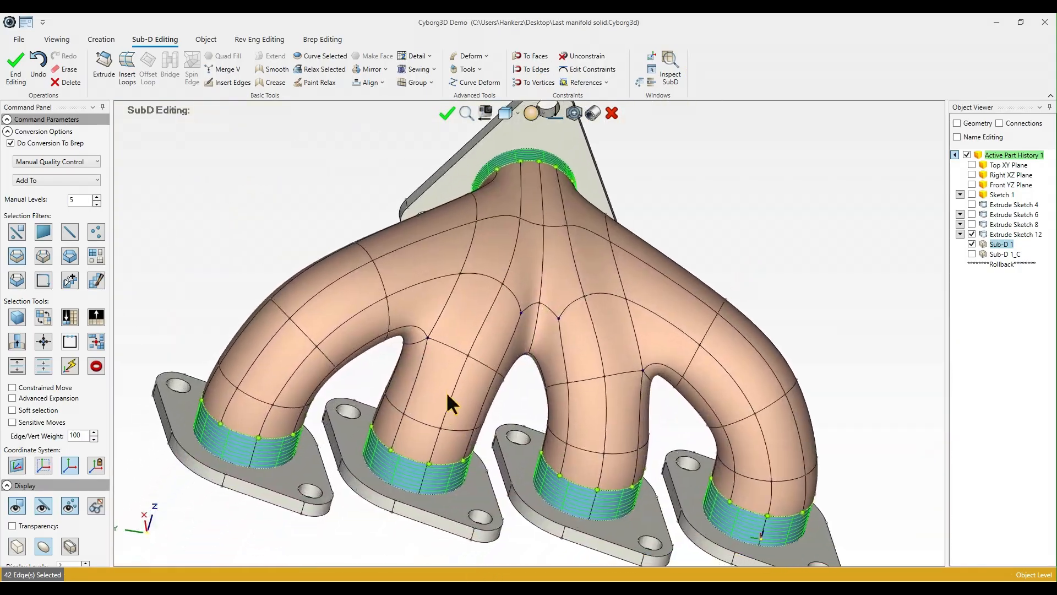
middle_click_drag(447, 394, 408, 359)
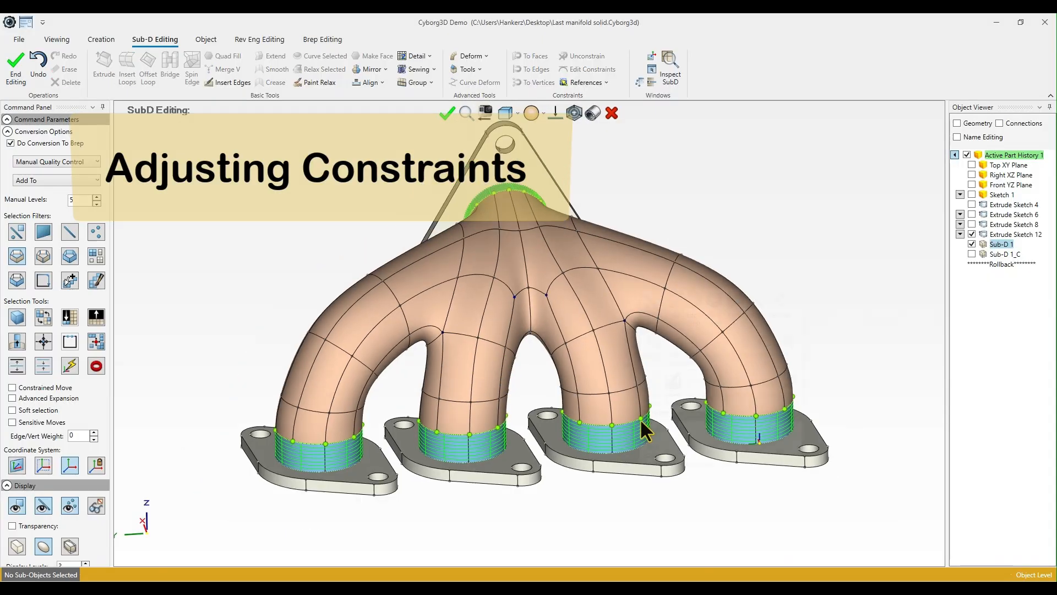
Select the face rings next to the port stubs and edit their constraints to match the tubes' tangency to the stubs.
right_click(676, 385)
left_click(610, 418)
left_click(753, 409)
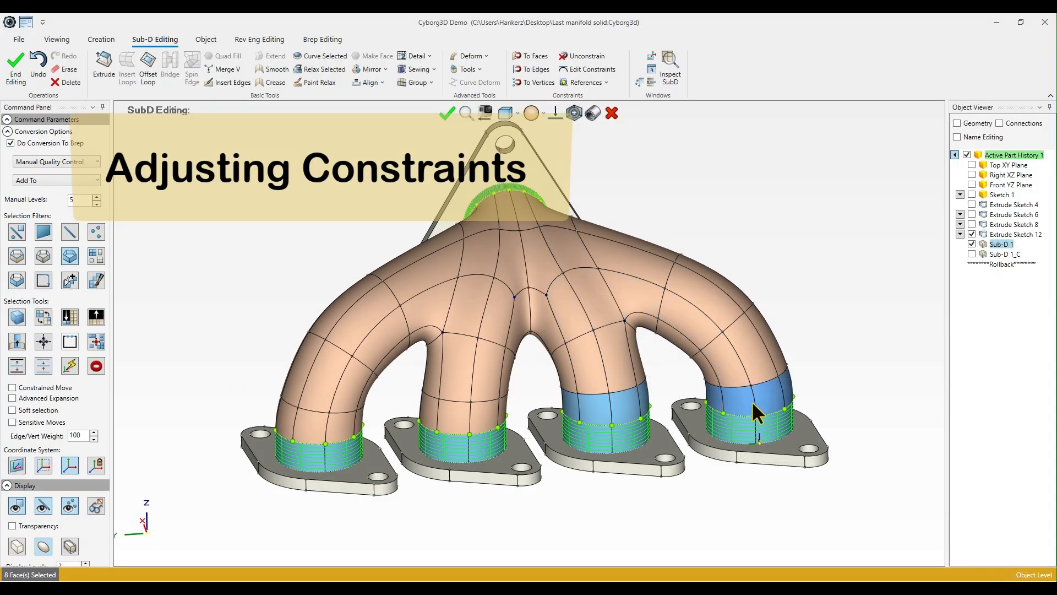
left_click(462, 421)
middle_click_drag(634, 354, 634, 453)
scroll(507, 456, "up", 5)
scroll(739, 369, "down", 2)
middle_click_drag(739, 371, 717, 385)
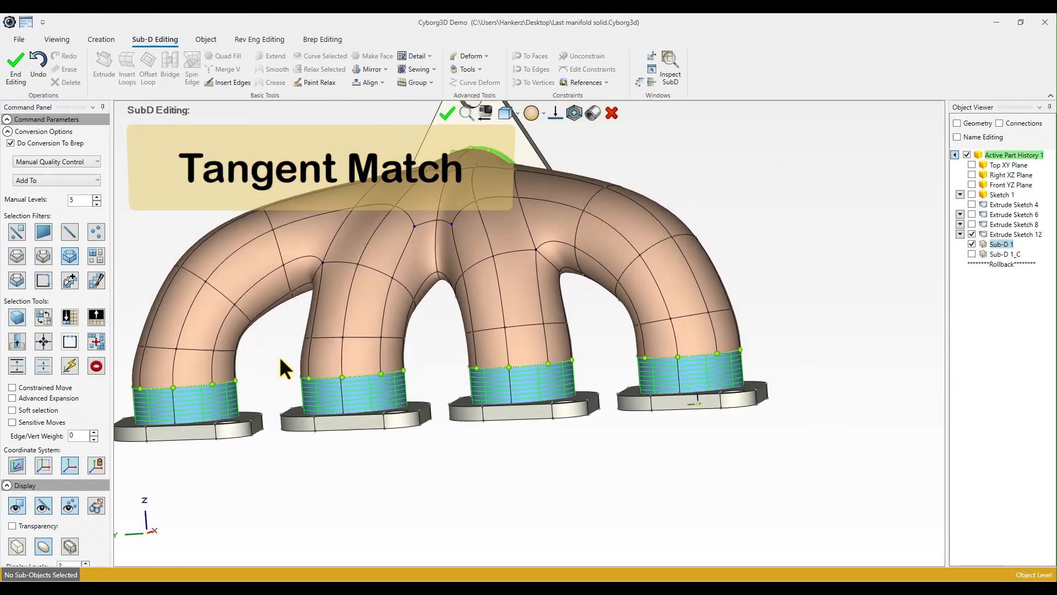
Select the face ring beside the triangular flange's stub and edit its constraints to match the neck's tangency to the stub.
middle_click_drag(279, 356, 308, 357)
double_click(506, 349)
middle_click_drag(507, 349, 575, 371)
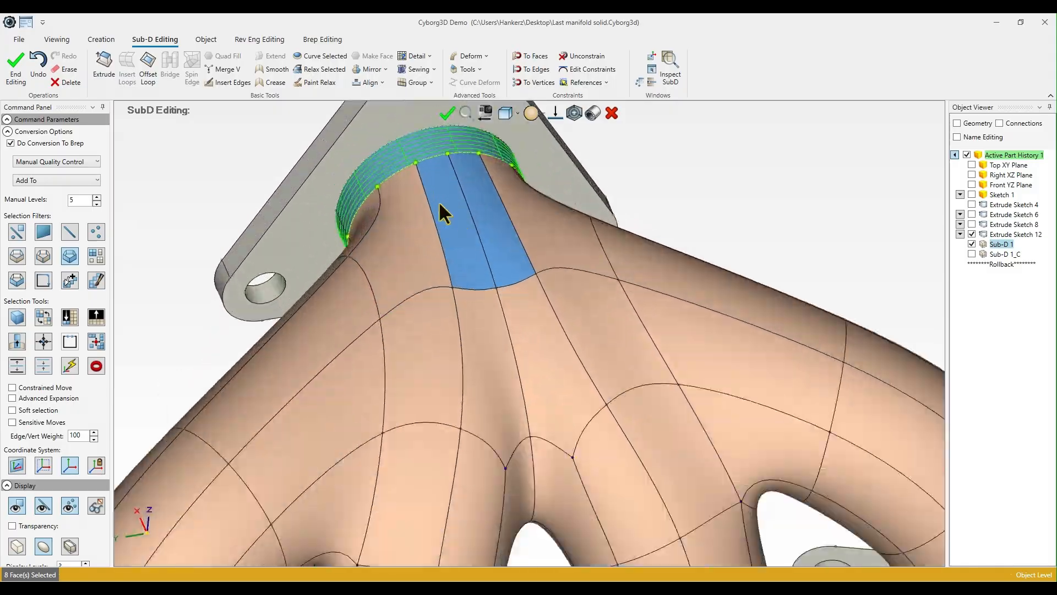
scroll(438, 208, "up", 2)
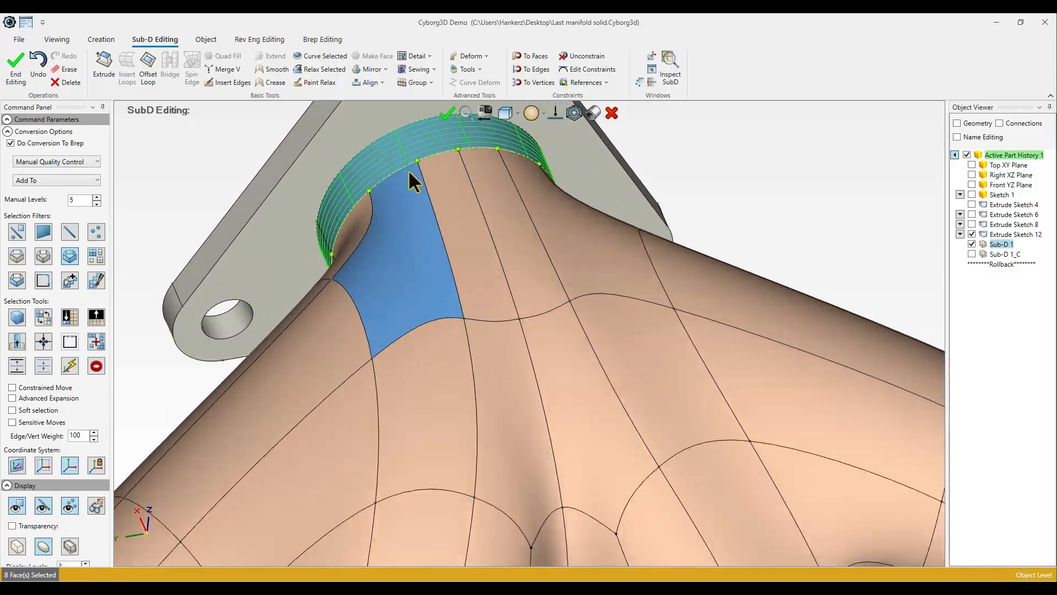
left_click(405, 201)
left_click_drag(403, 199, 532, 194)
middle_click_drag(532, 194, 378, 229)
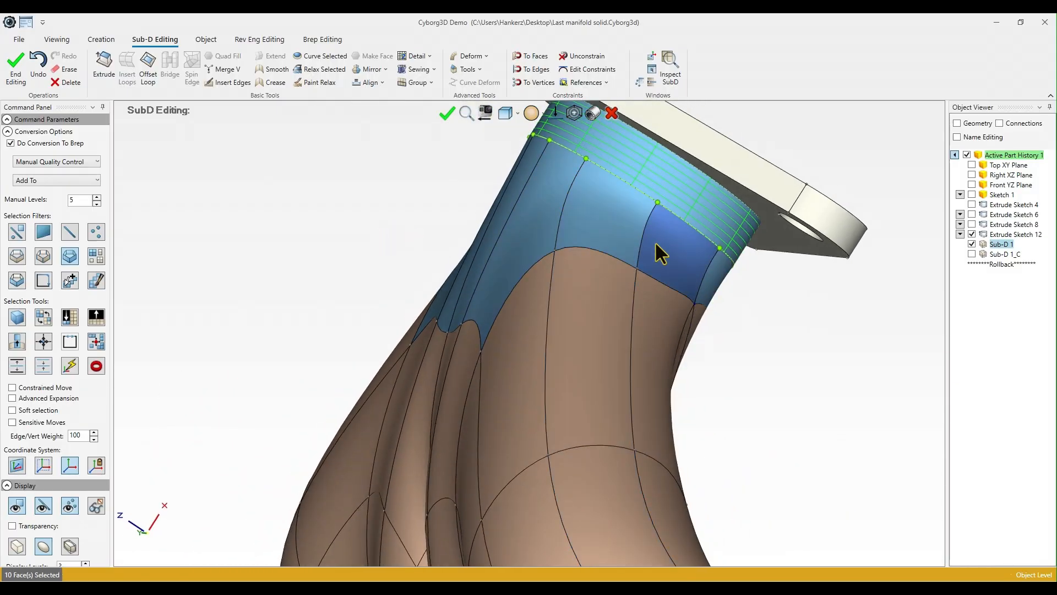
middle_click_drag(655, 241, 817, 445)
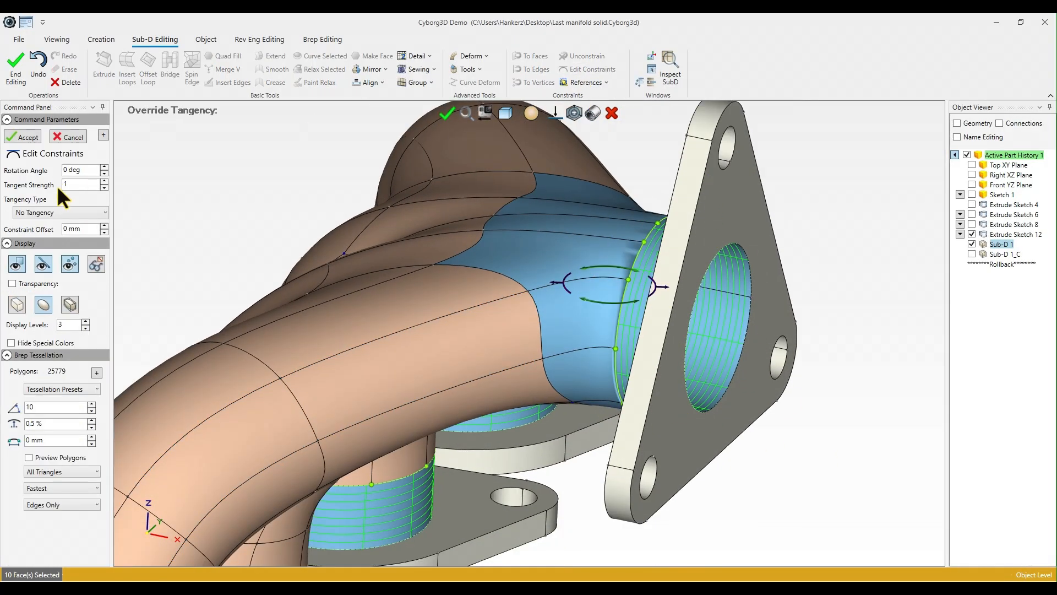
middle_click_drag(618, 254, 680, 256)
left_click(27, 137)
left_click(591, 443)
scroll(592, 443, "down", 4)
middle_click_drag(592, 443, 531, 431)
scroll(611, 424, "up", 2)
left_click(488, 425)
scroll(532, 432, "down", 2)
middle_click_drag(602, 401, 645, 311)
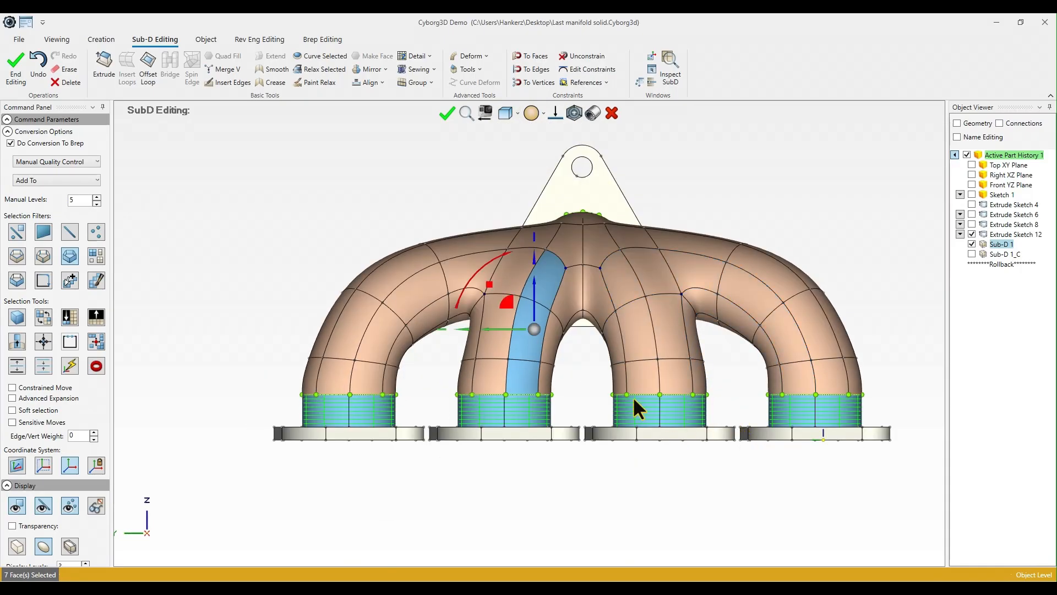
scroll(562, 358, "up", 2)
Select the edge loops around the two middle tubes just above their stubs and move them along the Z axis.
right_click(576, 373)
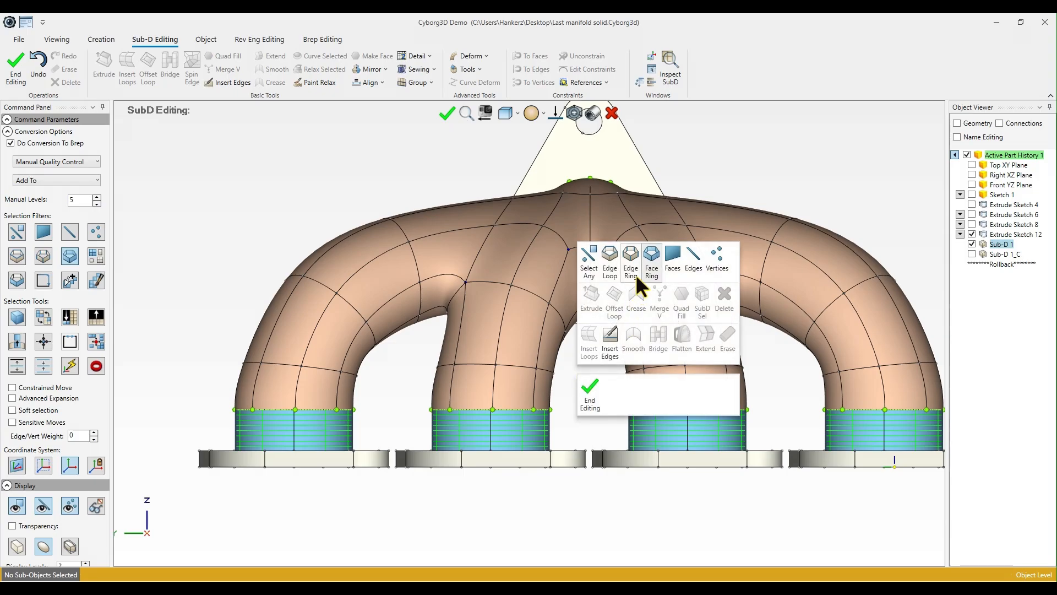
left_click(619, 266)
left_click(503, 365)
middle_click_drag(643, 457, 645, 318)
left_click(550, 380)
middle_click_drag(550, 380, 635, 452)
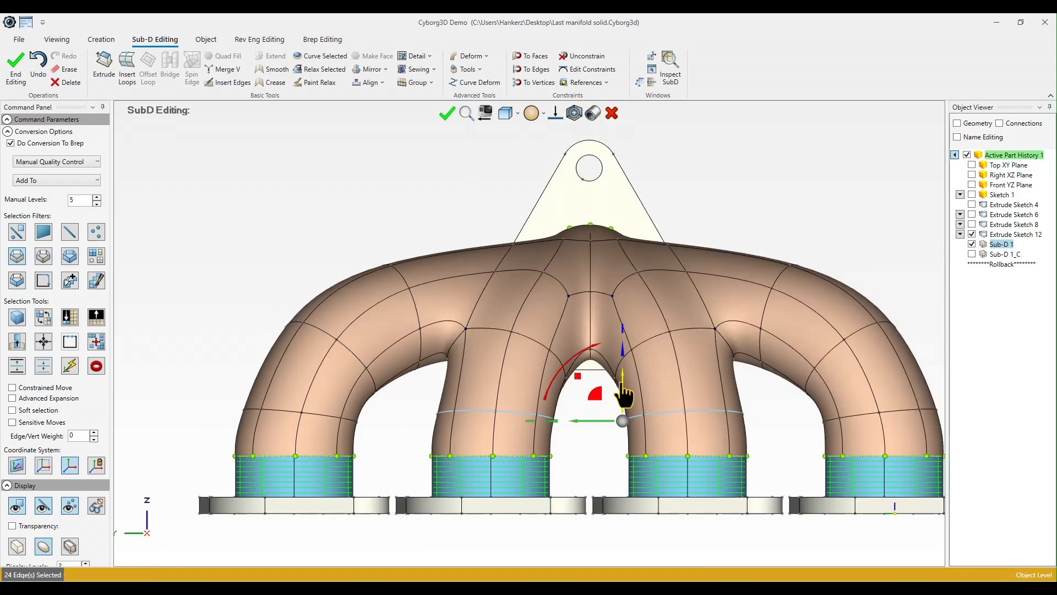
left_click(589, 434)
middle_click_drag(590, 434, 603, 402)
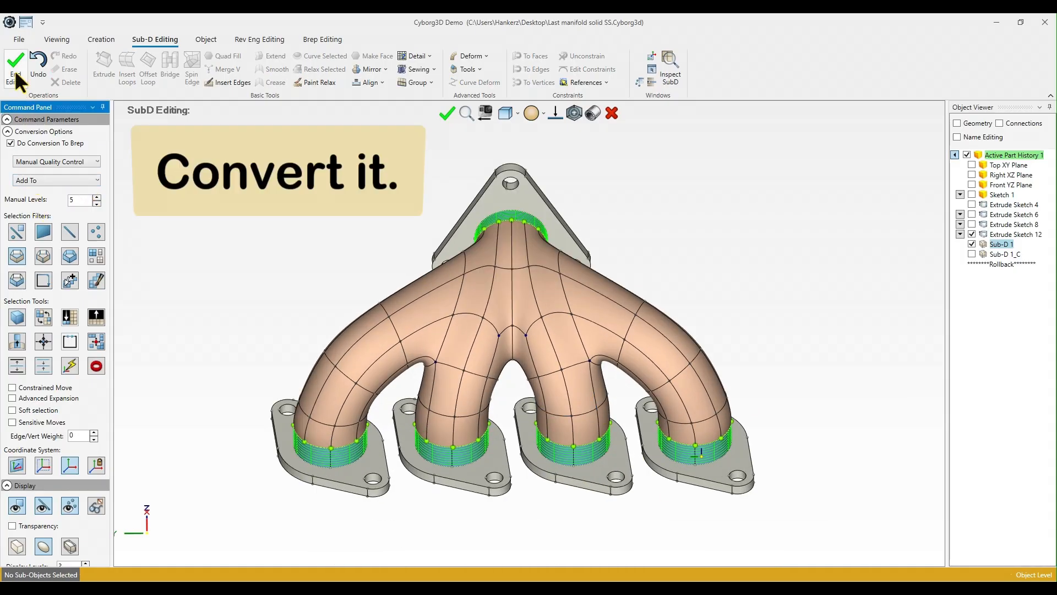
End the Sub-D editing to convert the manifold to a Brep solid and display only Sub-D 1.
left_click(16, 74)
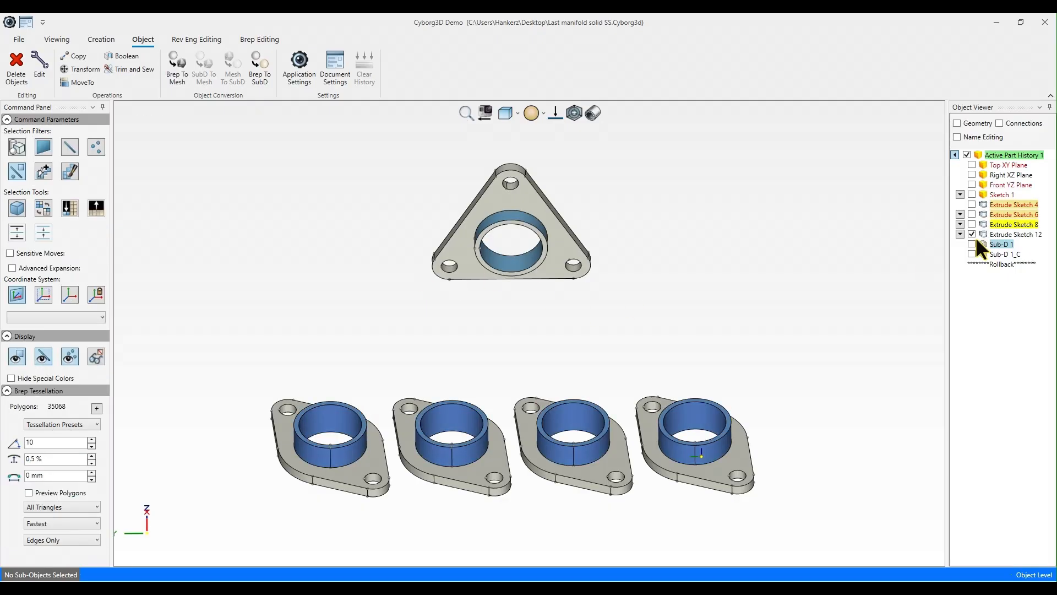
left_click(718, 285)
scroll(258, 475, "up", 2)
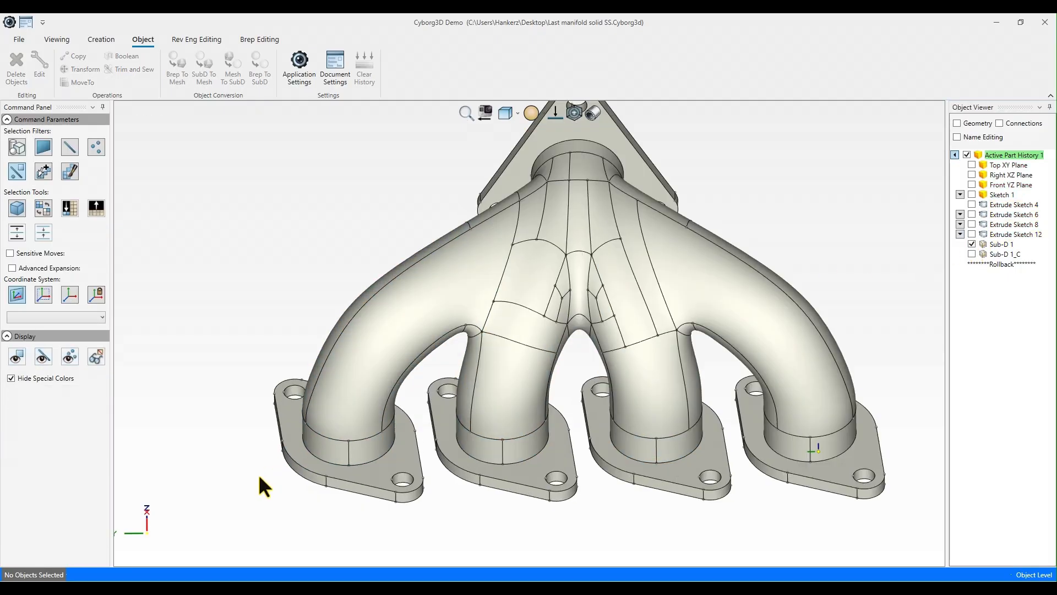
middle_click_drag(259, 476, 552, 310)
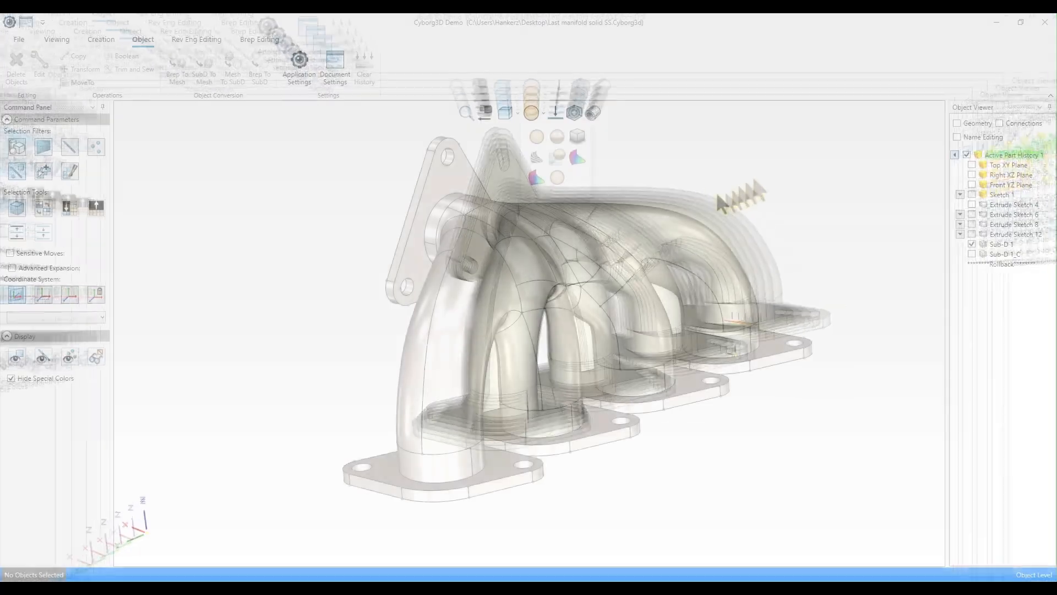
Section the manifold in cut-away mode along the Z axis and the Y axis to inspect its interior walls, and switch sectioning off.
middle_click_drag(612, 193, 772, 173)
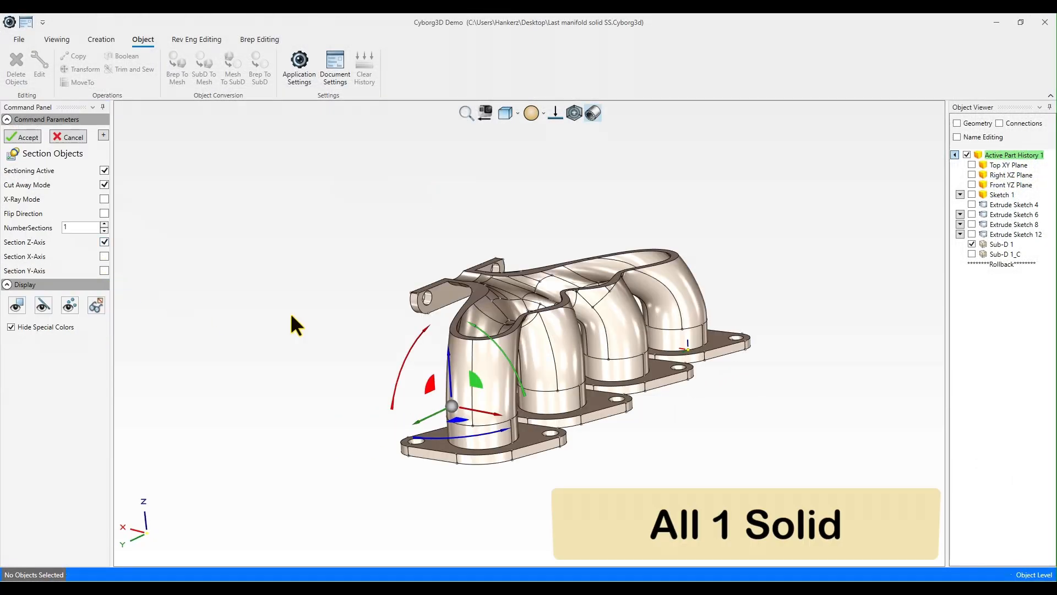
middle_click_drag(291, 316, 594, 400)
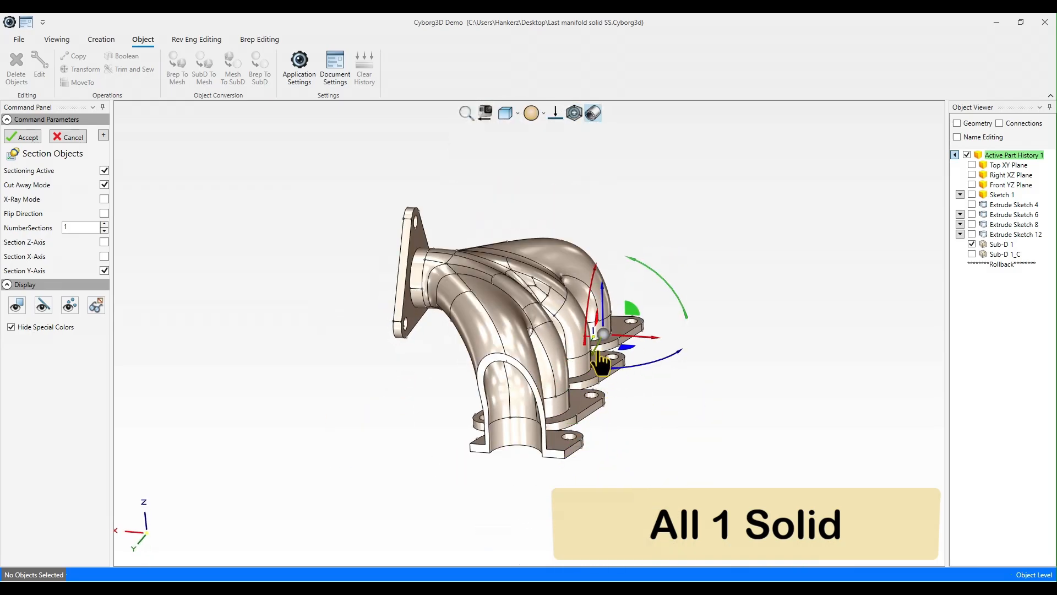
scroll(533, 362, "up", 5)
middle_click_drag(533, 362, 510, 443)
scroll(514, 320, "down", 2)
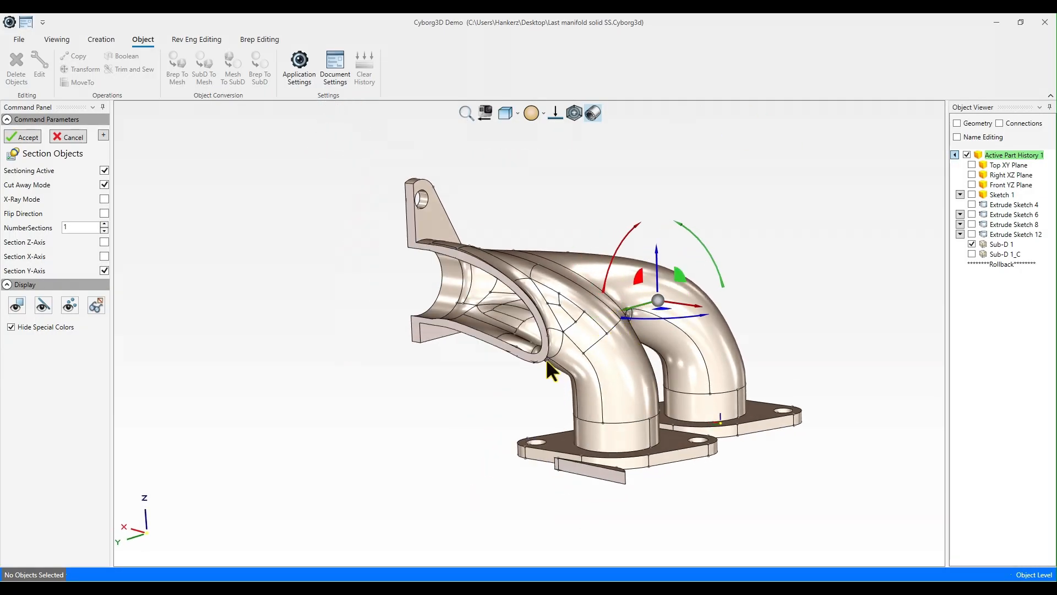
mouse_move(547, 361)
middle_mouse_down()
mouse_move(573, 361)
mouse_move(609, 394)
mouse_move(541, 378)
middle_mouse_up()
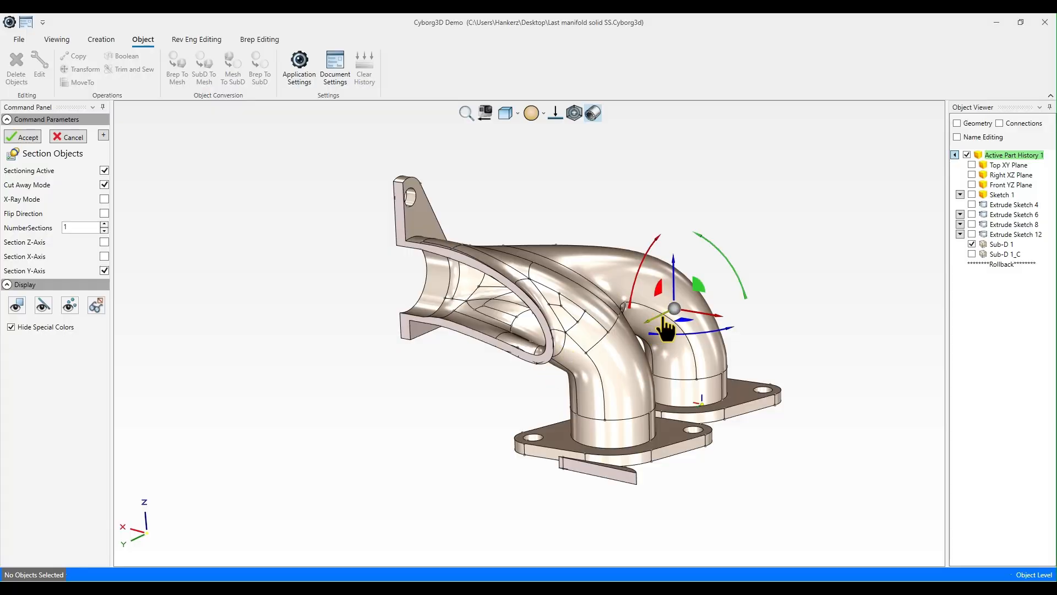
middle_click_drag(618, 373, 636, 275)
left_click(592, 113)
Display the whole manifold with plain shading and with zebra stripes to examine the surface flow across the tubes.
scroll(546, 238, "down", 2)
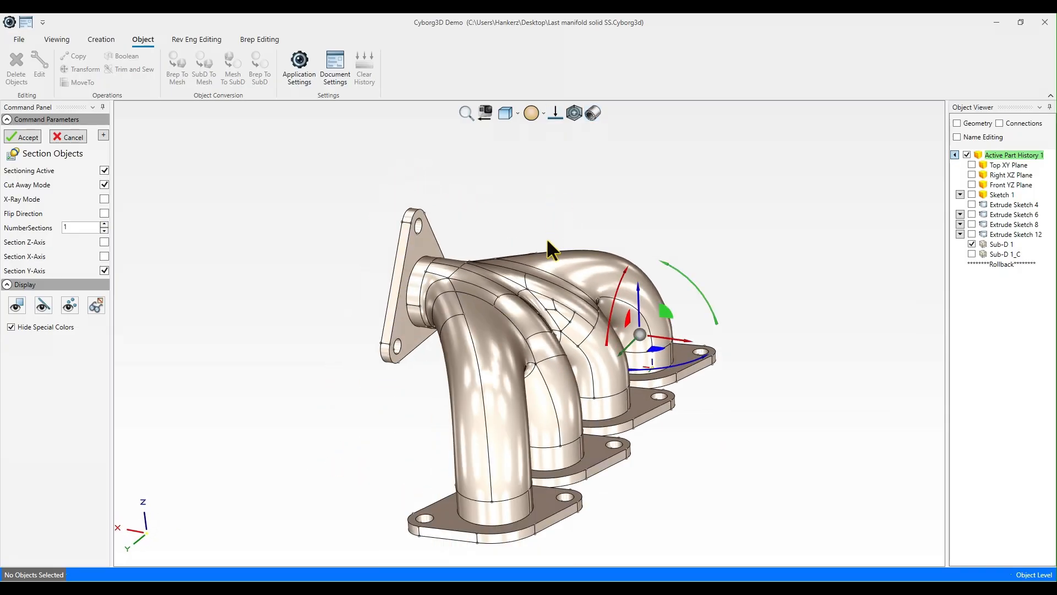
middle_click_drag(546, 238, 430, 352)
scroll(381, 385, "up", 2)
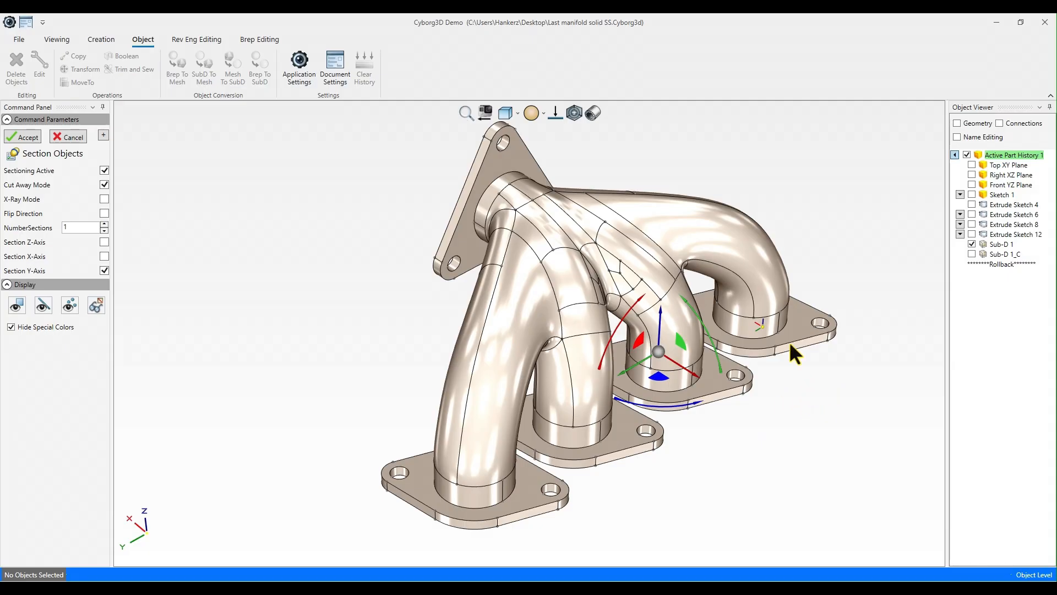
left_click(542, 114)
left_click(539, 135)
mouse_move(320, 248)
middle_mouse_down()
mouse_move(299, 217)
mouse_move(306, 209)
mouse_move(578, 149)
middle_mouse_up()
left_click(543, 113)
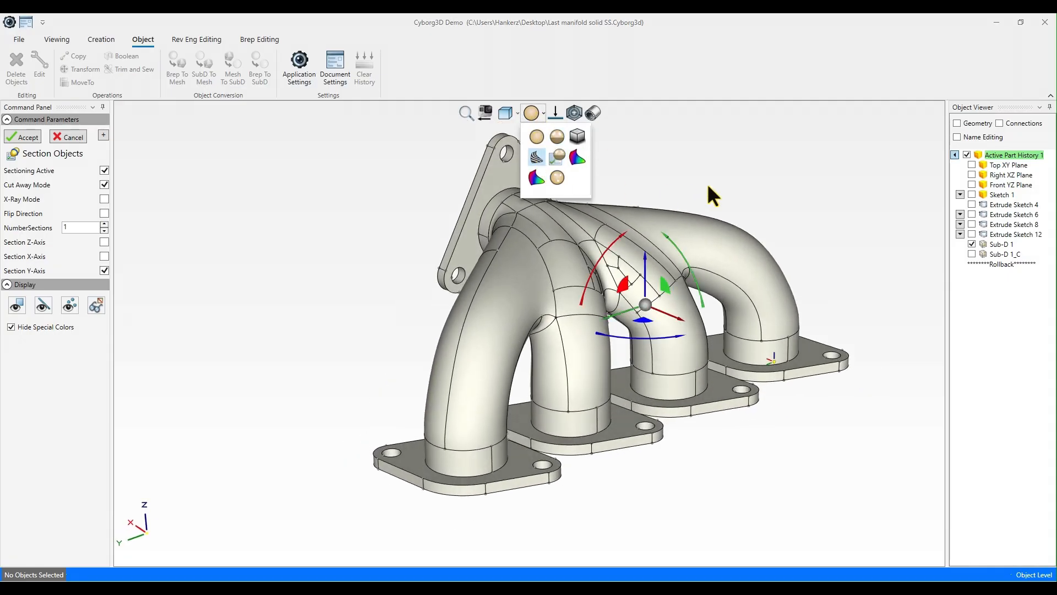
mouse_move(708, 186)
middle_mouse_down()
mouse_move(683, 174)
mouse_move(667, 191)
mouse_move(669, 254)
mouse_move(681, 234)
mouse_move(551, 177)
mouse_move(385, 129)
mouse_move(414, 186)
mouse_move(684, 245)
middle_mouse_up()
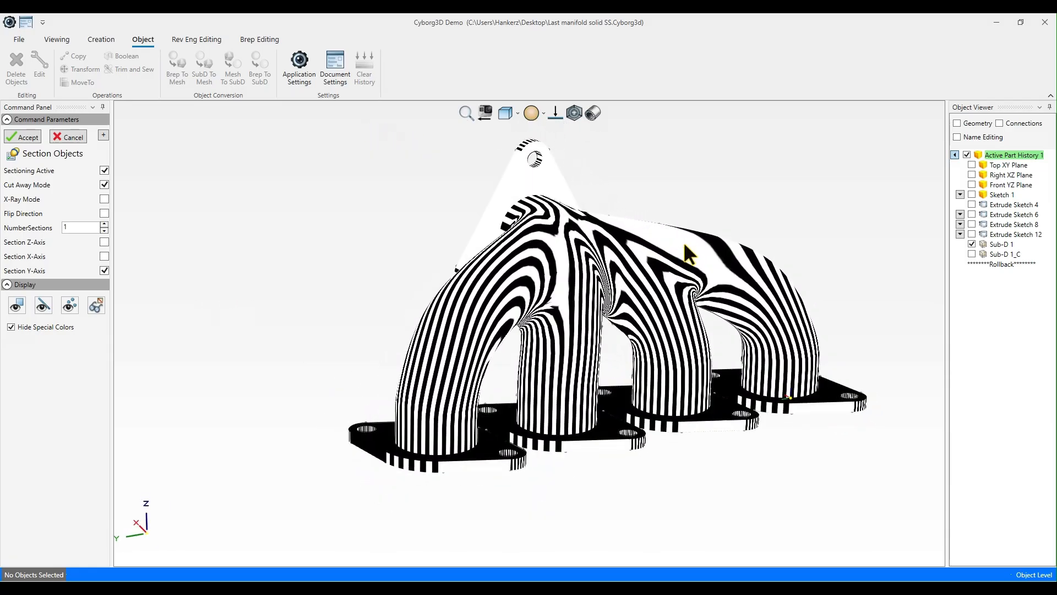
Examine the manifold with a colour-map surface analysis, restore plain shading and close the section command.
left_click(543, 113)
left_click(535, 179)
mouse_move(635, 193)
middle_mouse_down()
mouse_move(644, 214)
mouse_move(561, 208)
mouse_move(543, 116)
mouse_move(646, 212)
middle_mouse_up()
left_click(543, 113)
left_click(535, 132)
key("Escape")
mouse_move(740, 259)
middle_mouse_down()
mouse_move(802, 306)
mouse_move(712, 264)
mouse_move(798, 477)
middle_mouse_up()
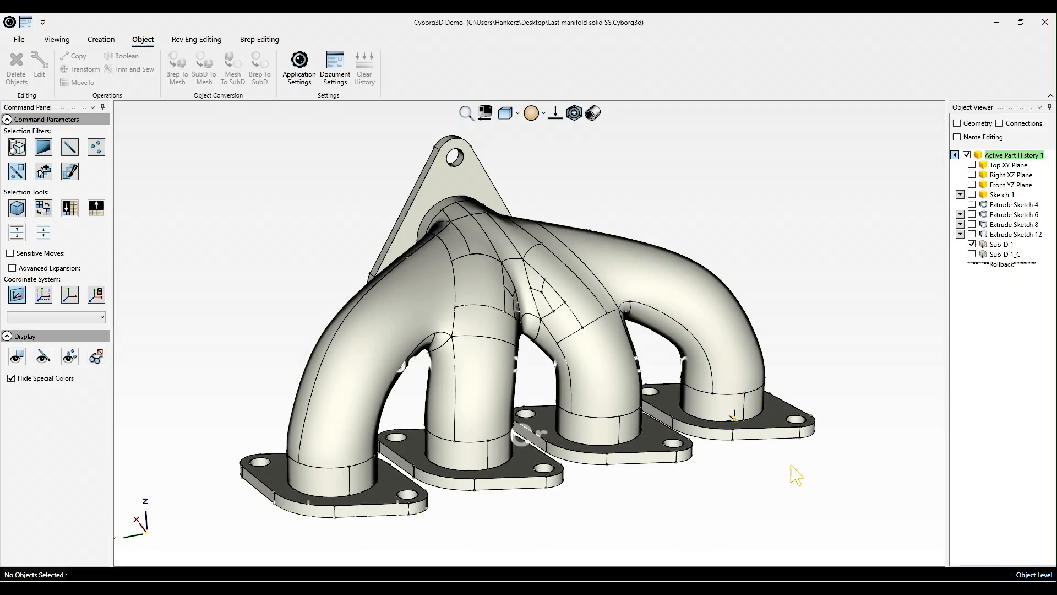